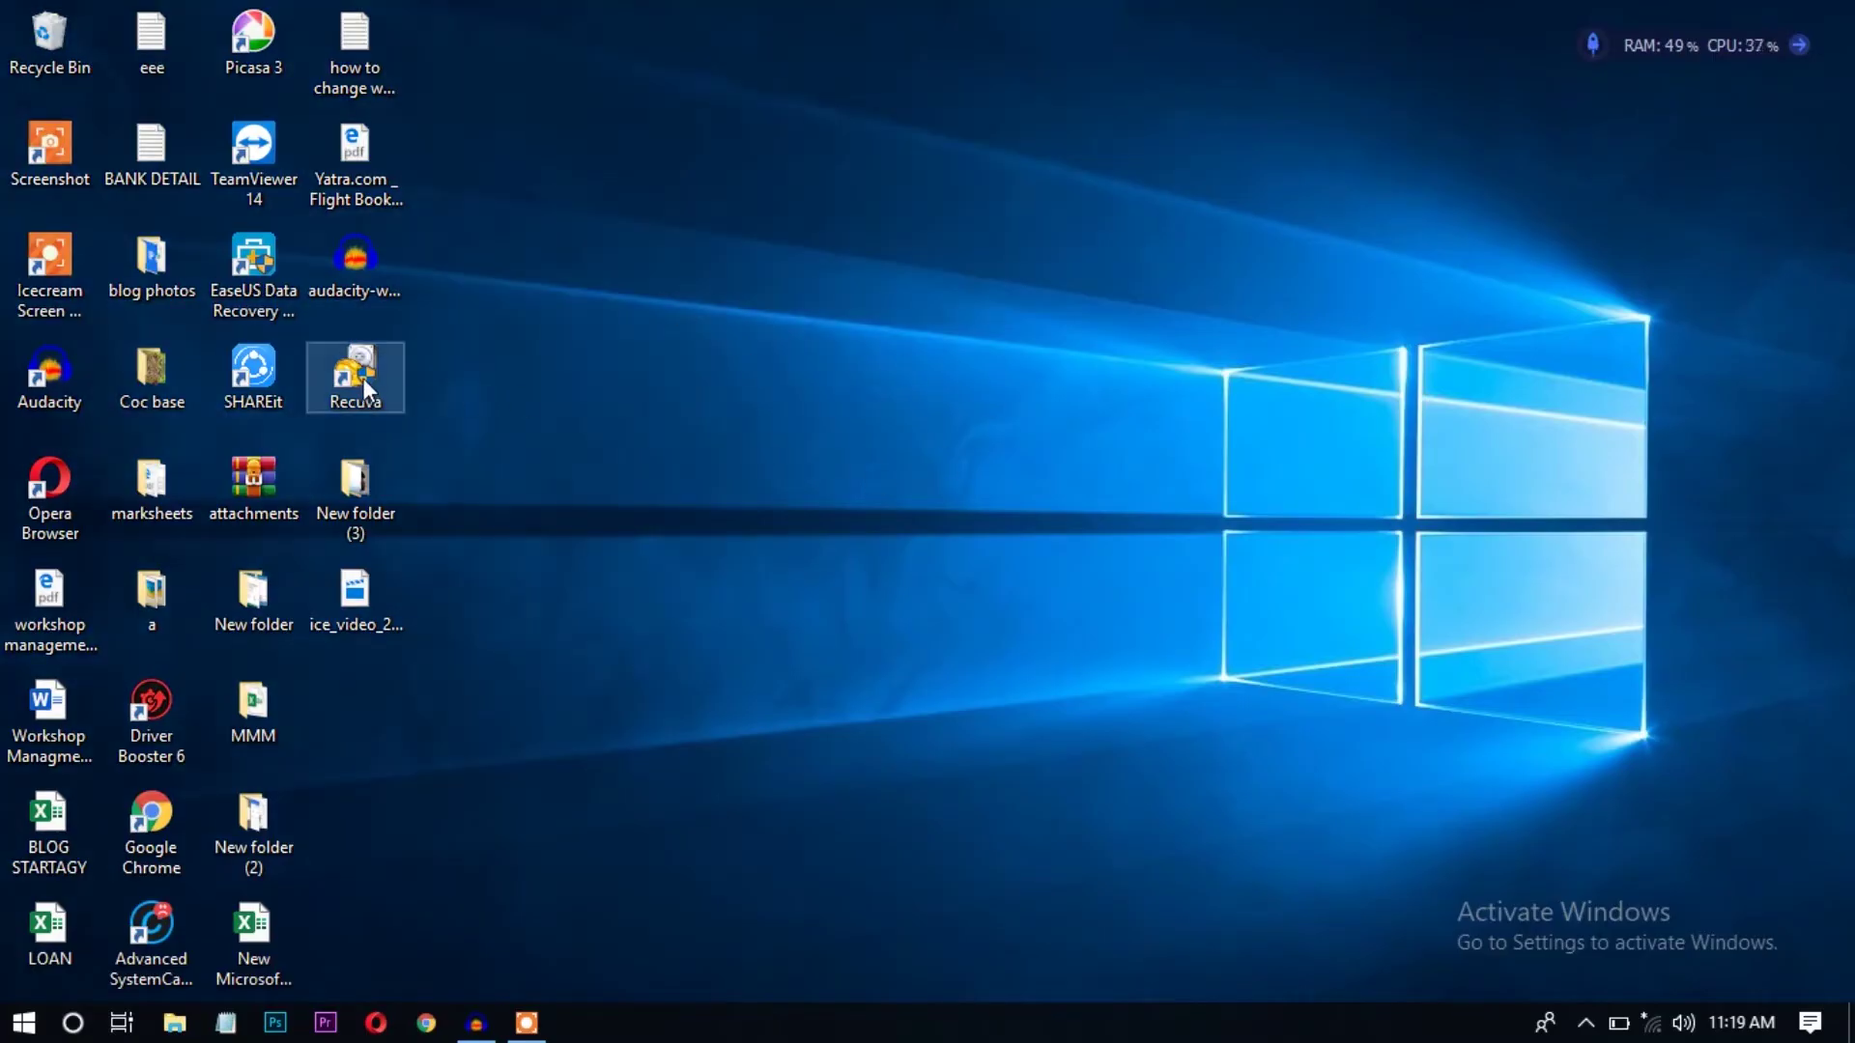
# - Launch Recuva and move its wizard window higher on screen
pyautogui.doubleClick(357, 378)
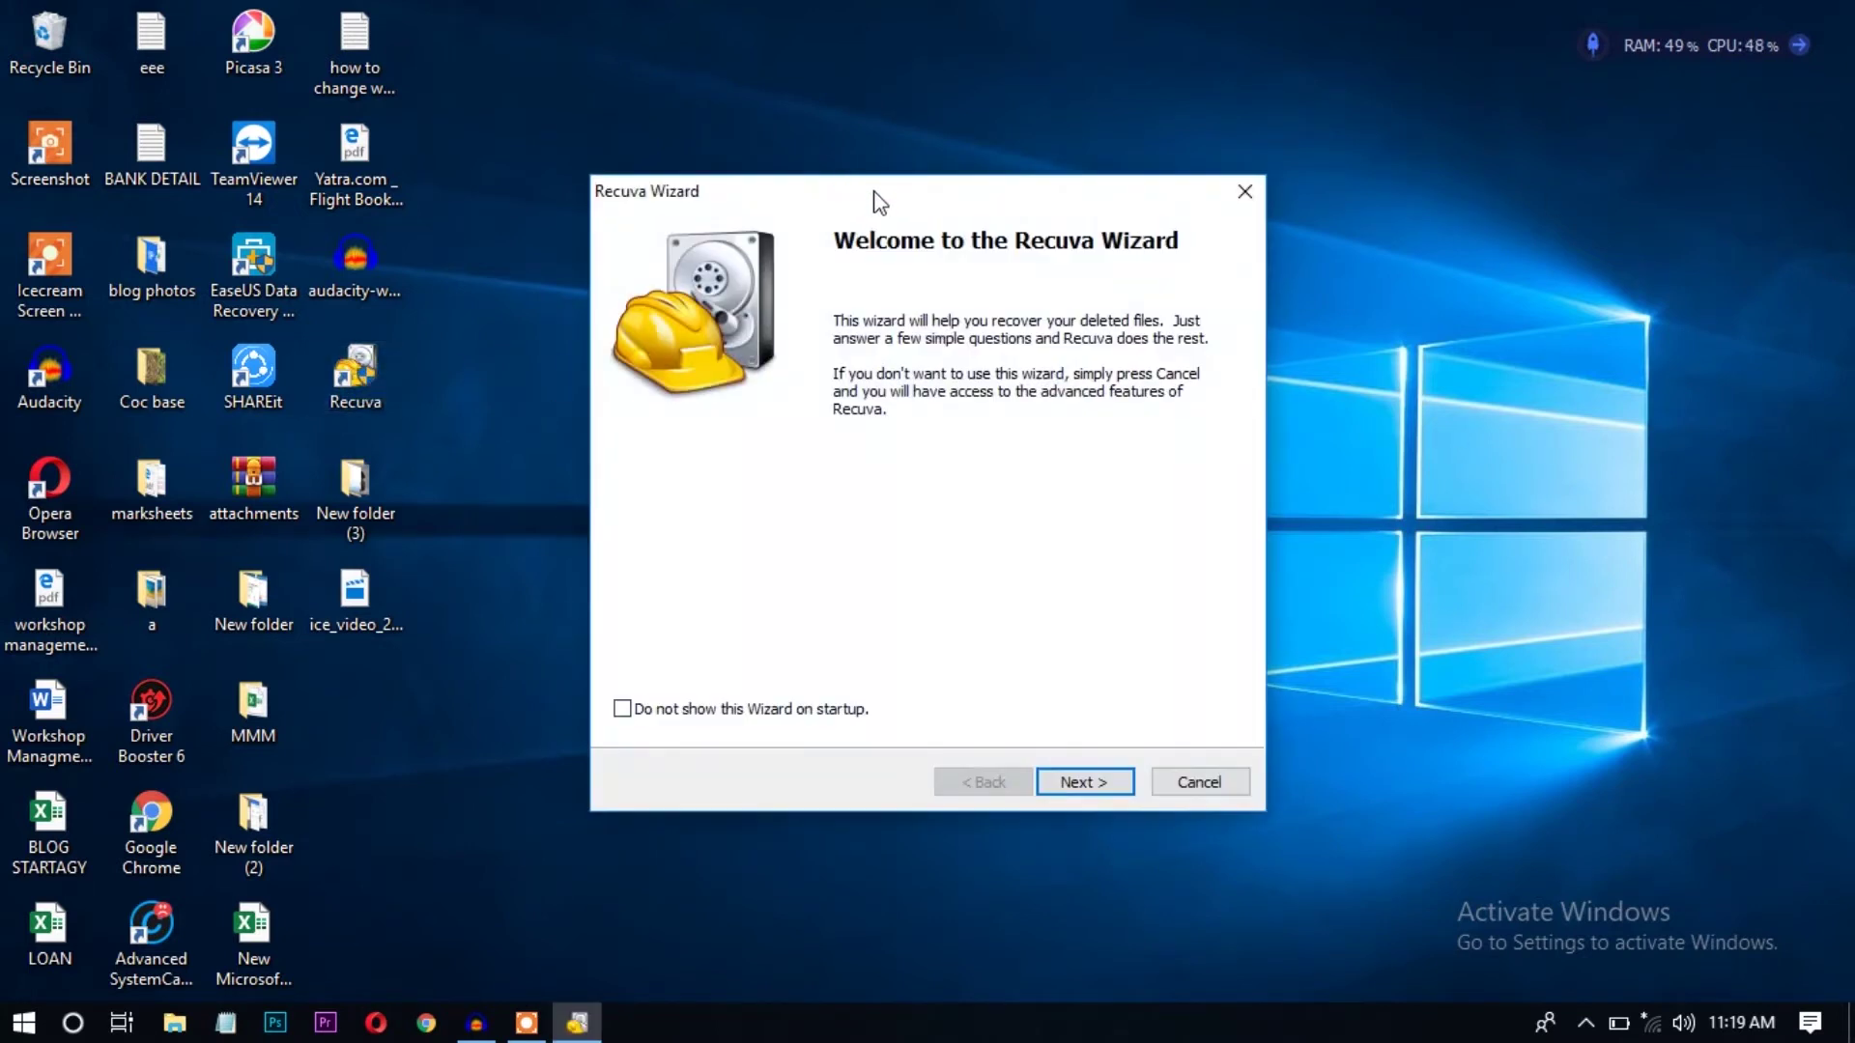
pyautogui.moveTo(873, 191); pyautogui.dragTo(873, 123)
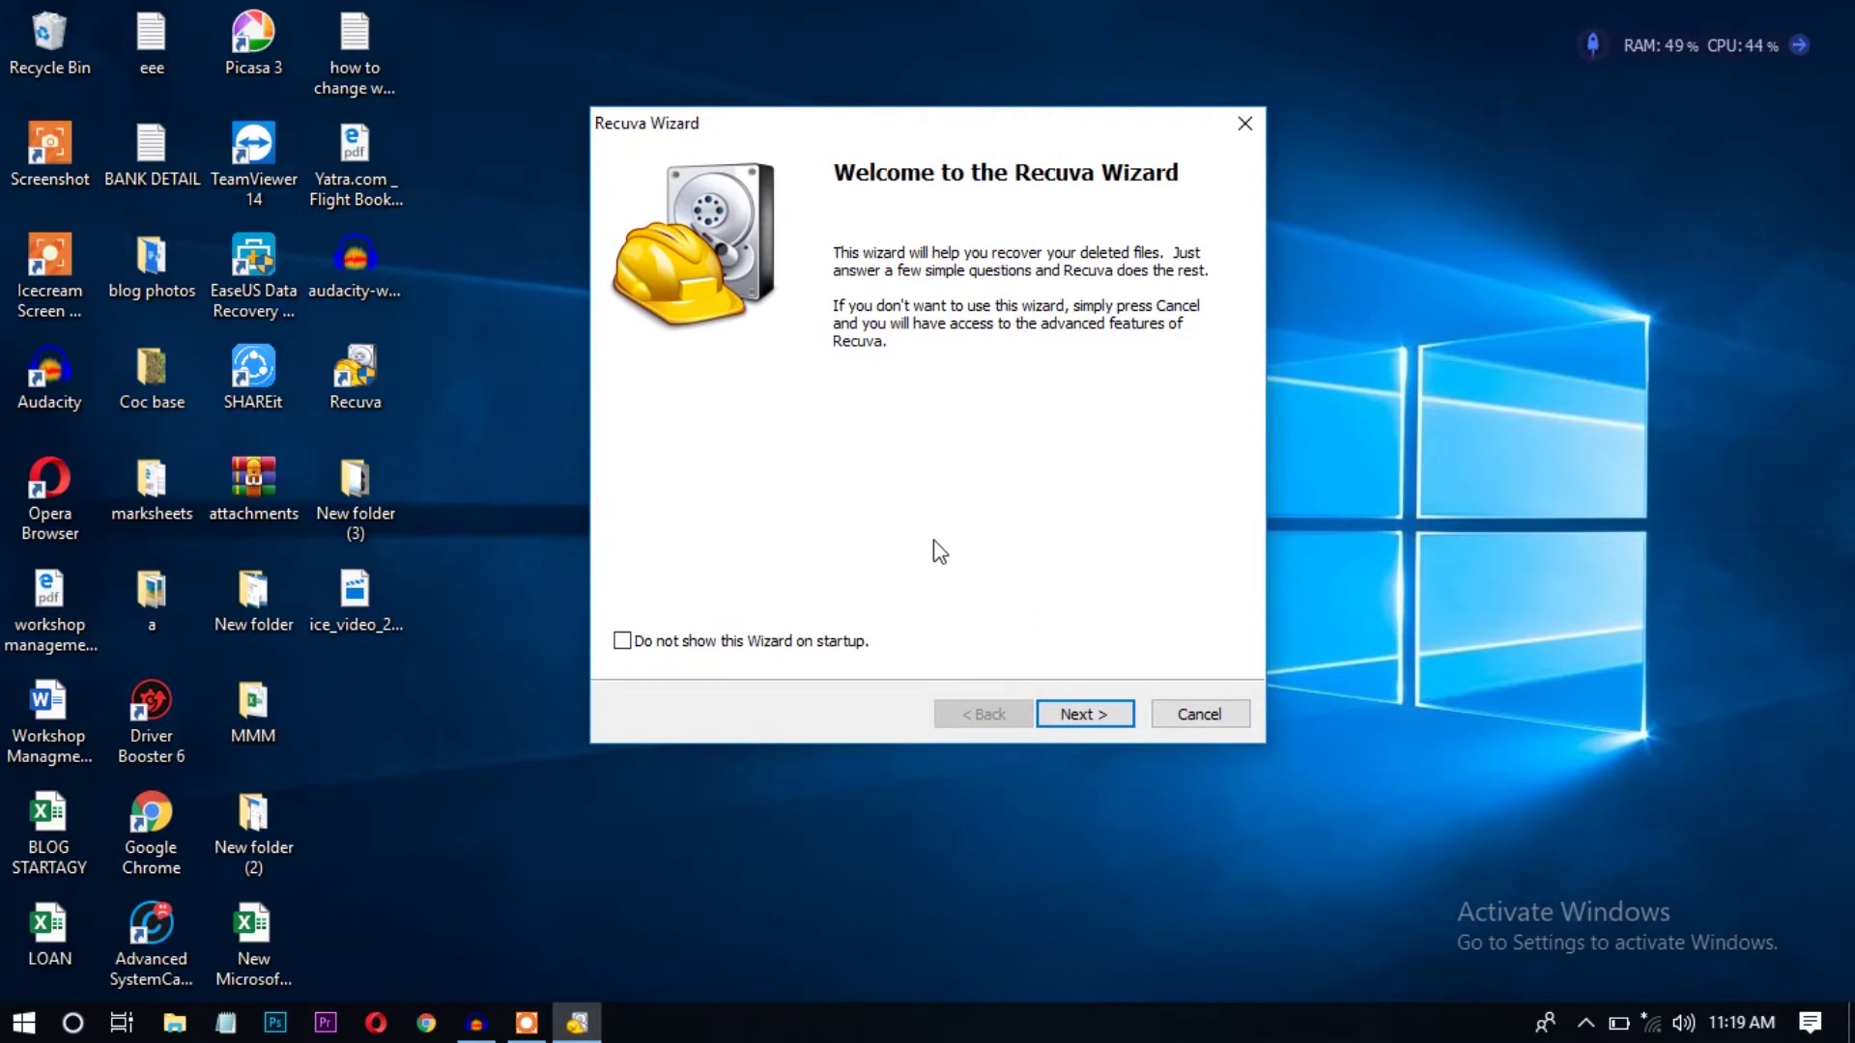
pyautogui.moveTo(1057, 139); pyautogui.dragTo(1047, 119)
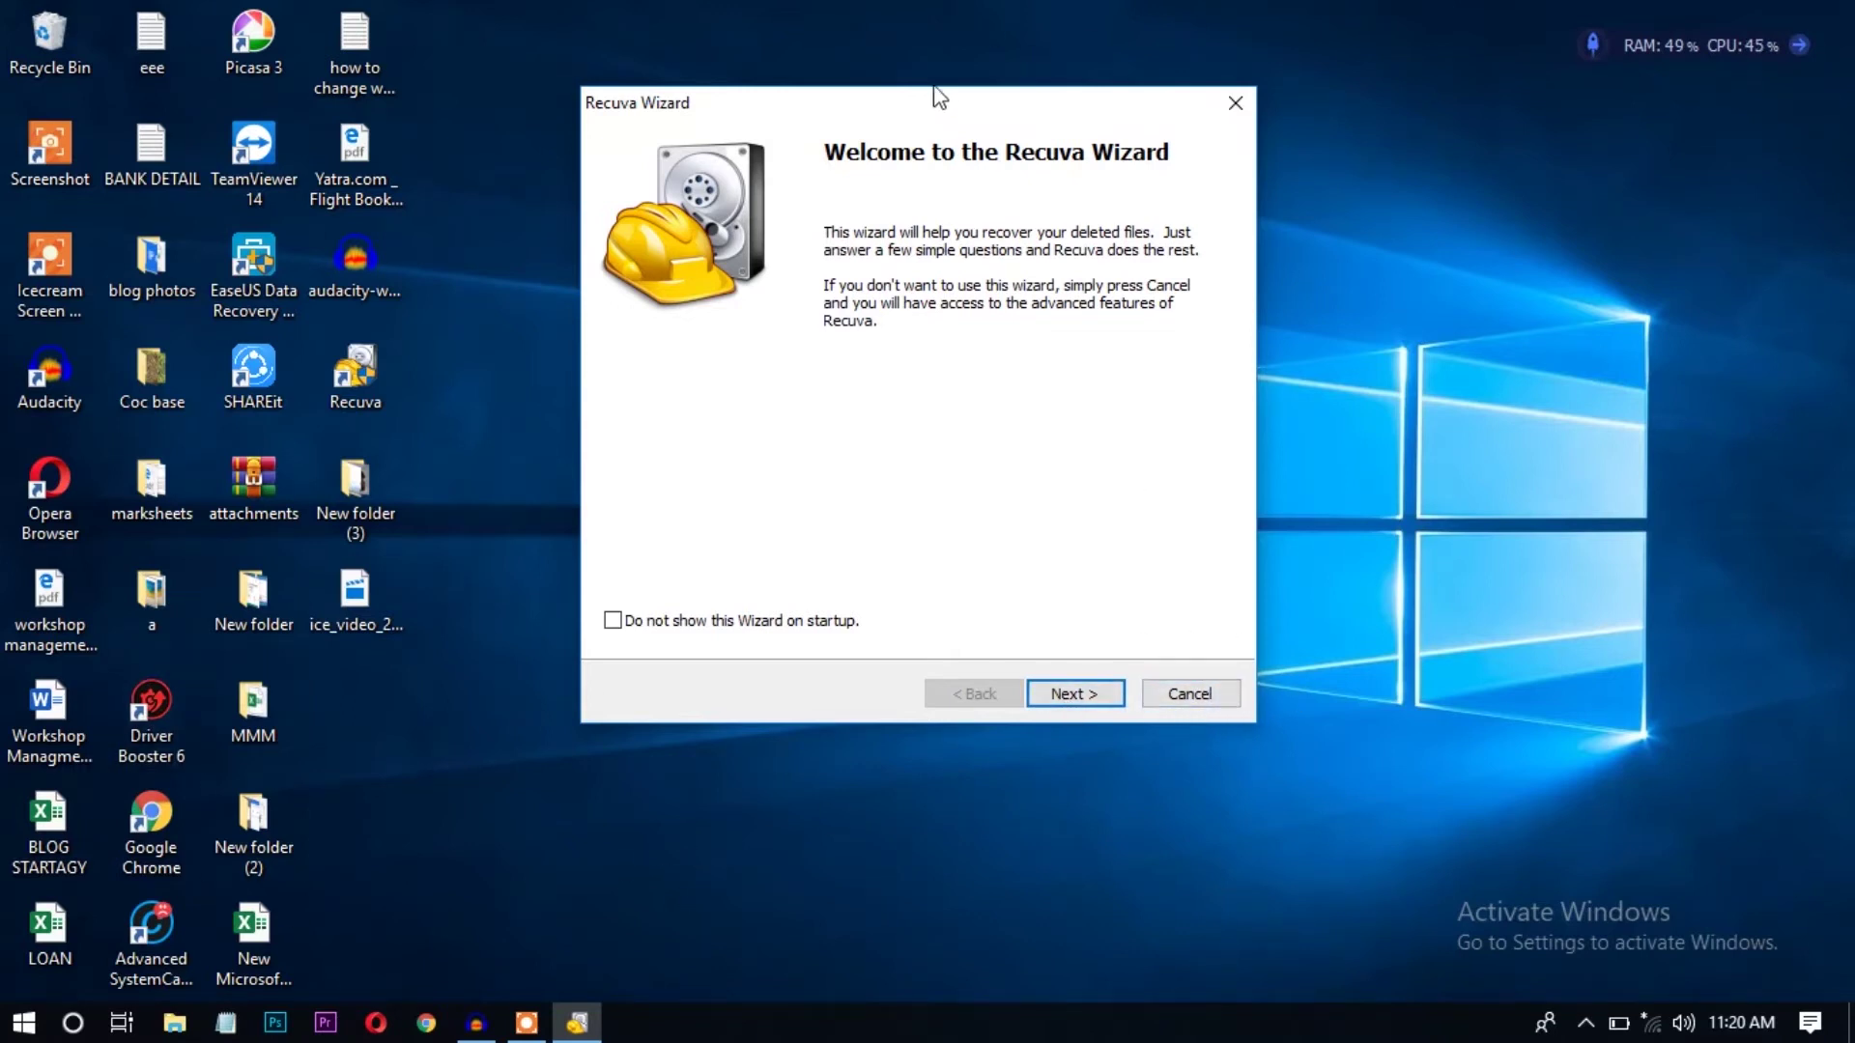
pyautogui.moveTo(933, 90); pyautogui.dragTo(924, 49)
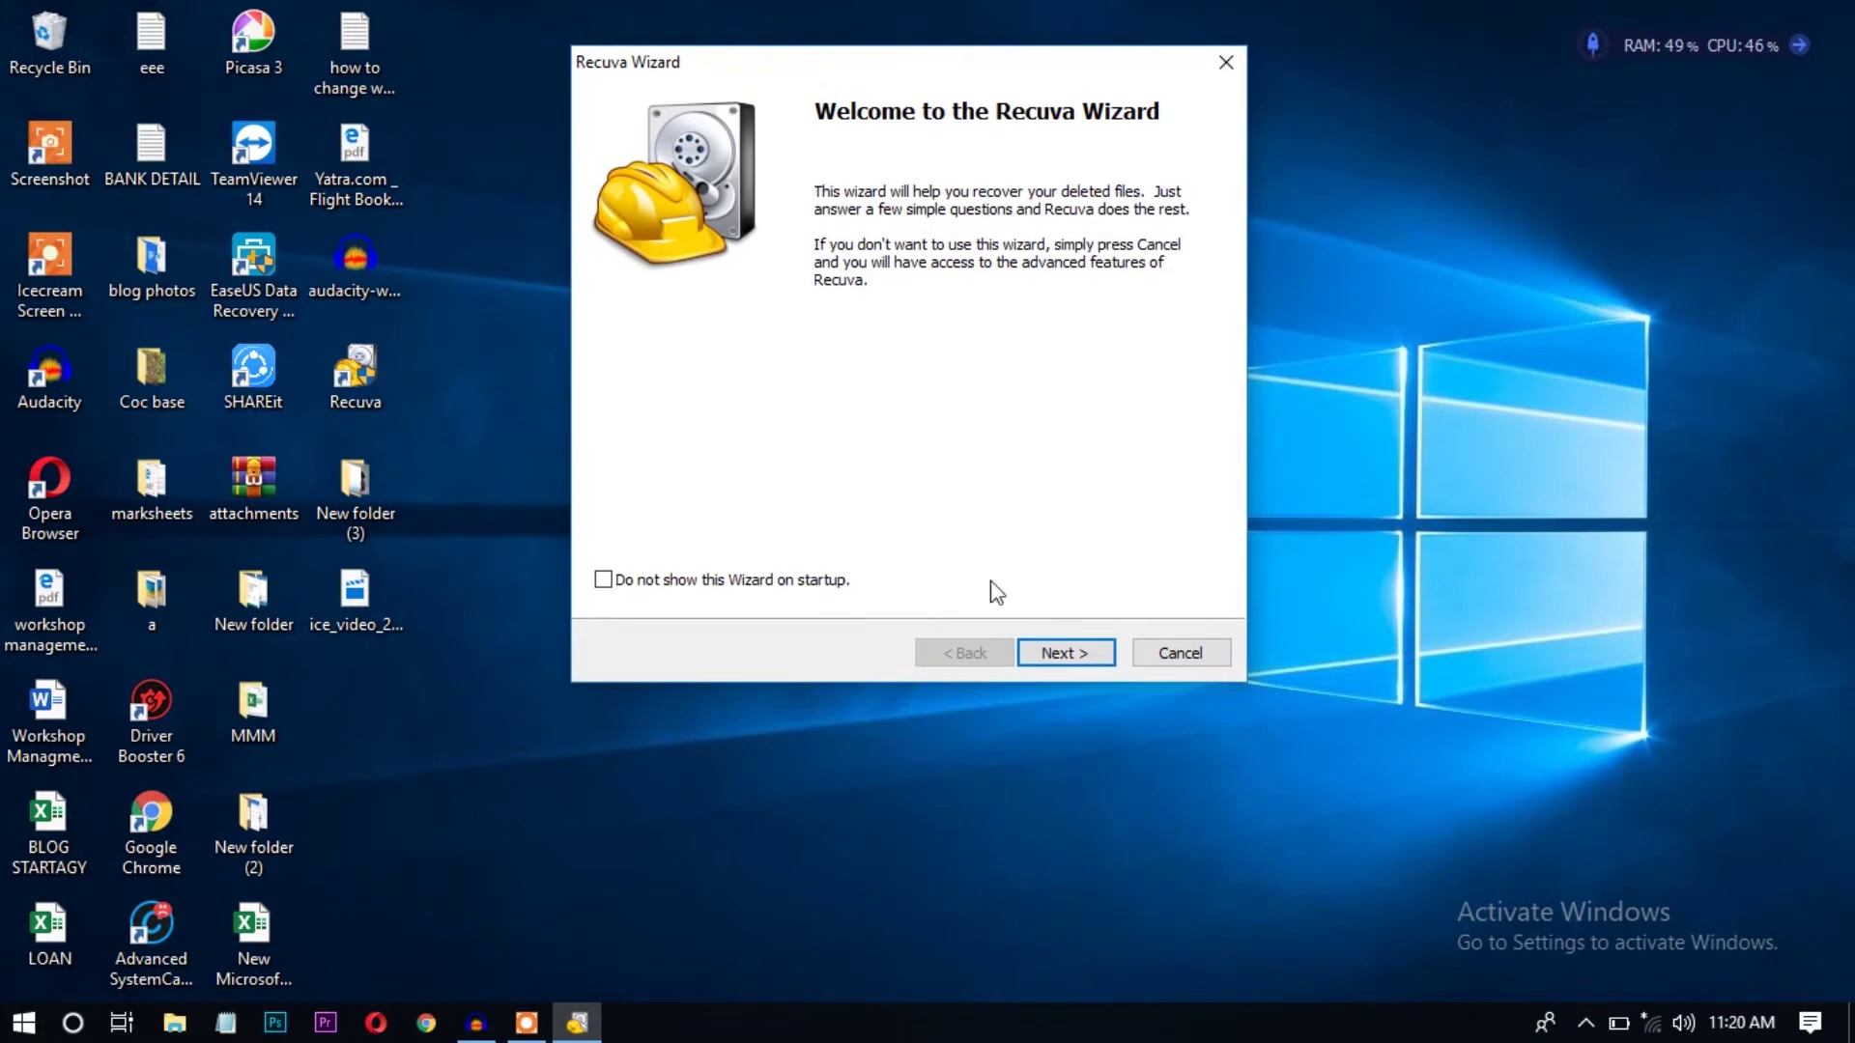
# - Try the Pictures, Music and Documents file type options, then go back and cancel the wizard
pyautogui.click(1067, 654)
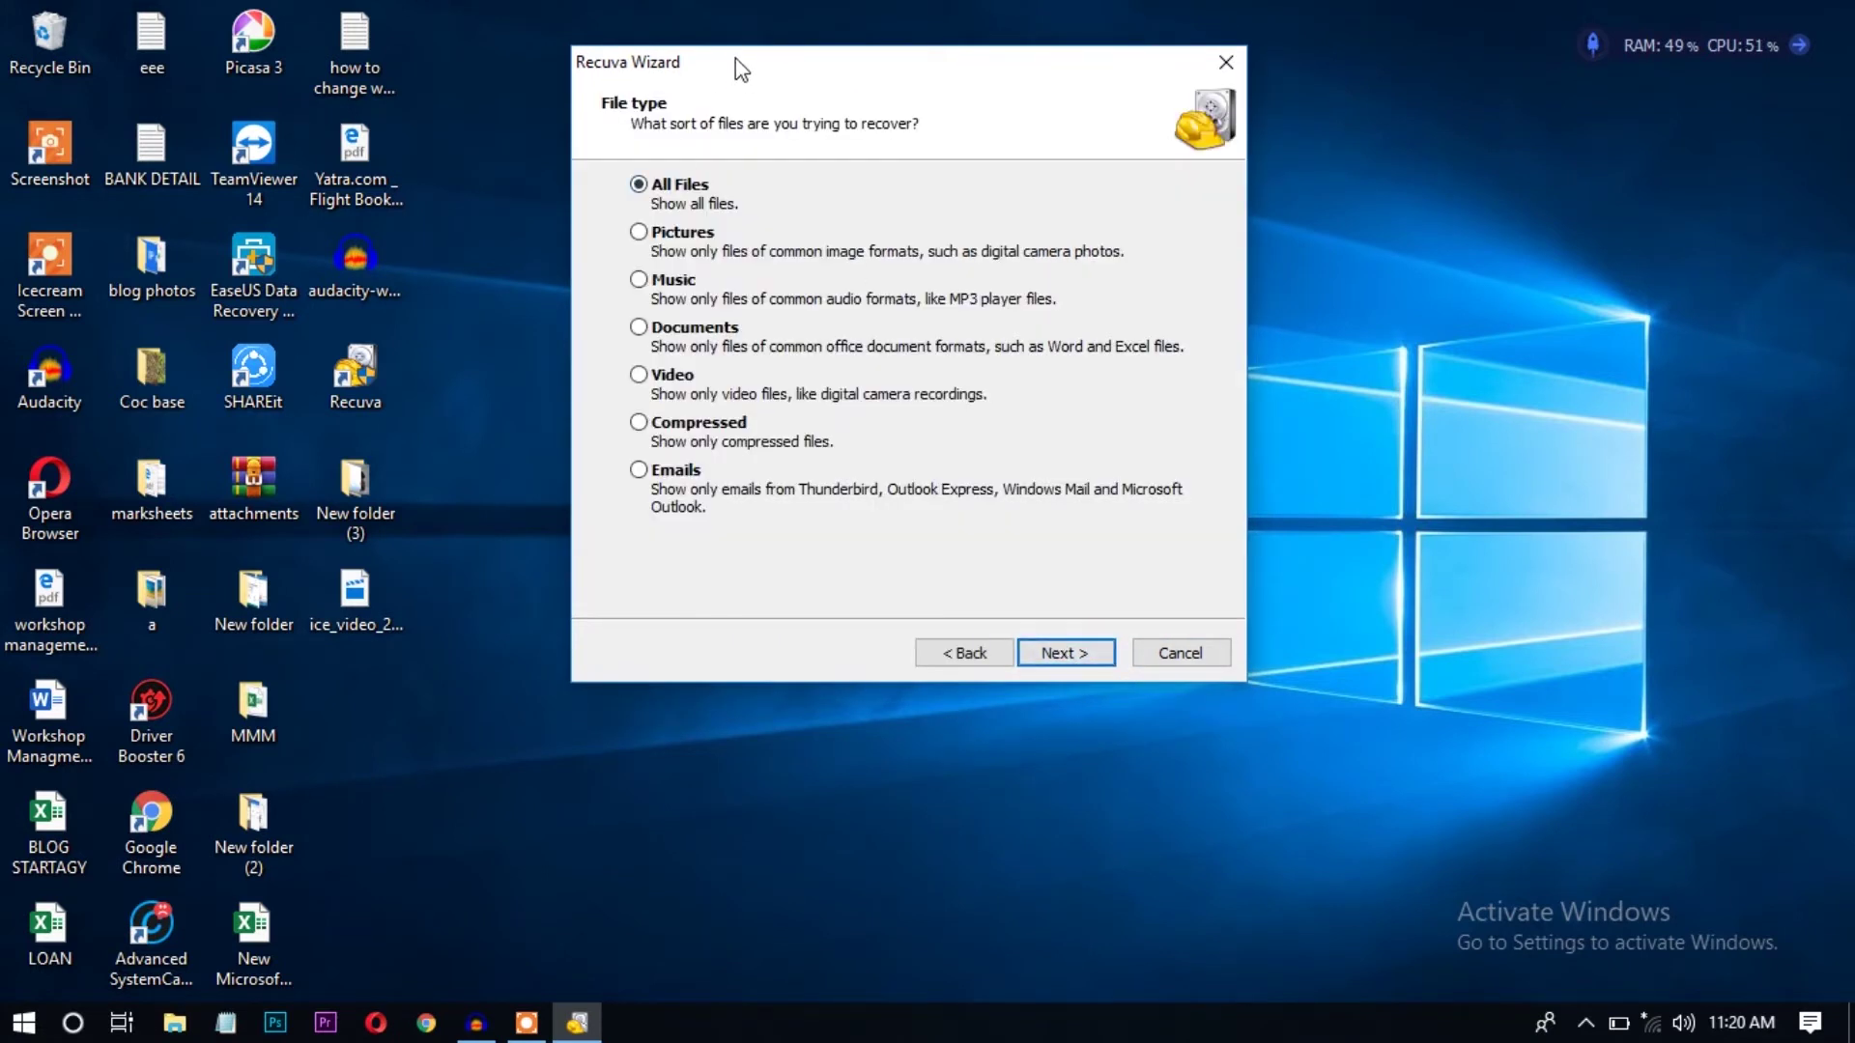
pyautogui.moveTo(734, 56); pyautogui.dragTo(728, 53)
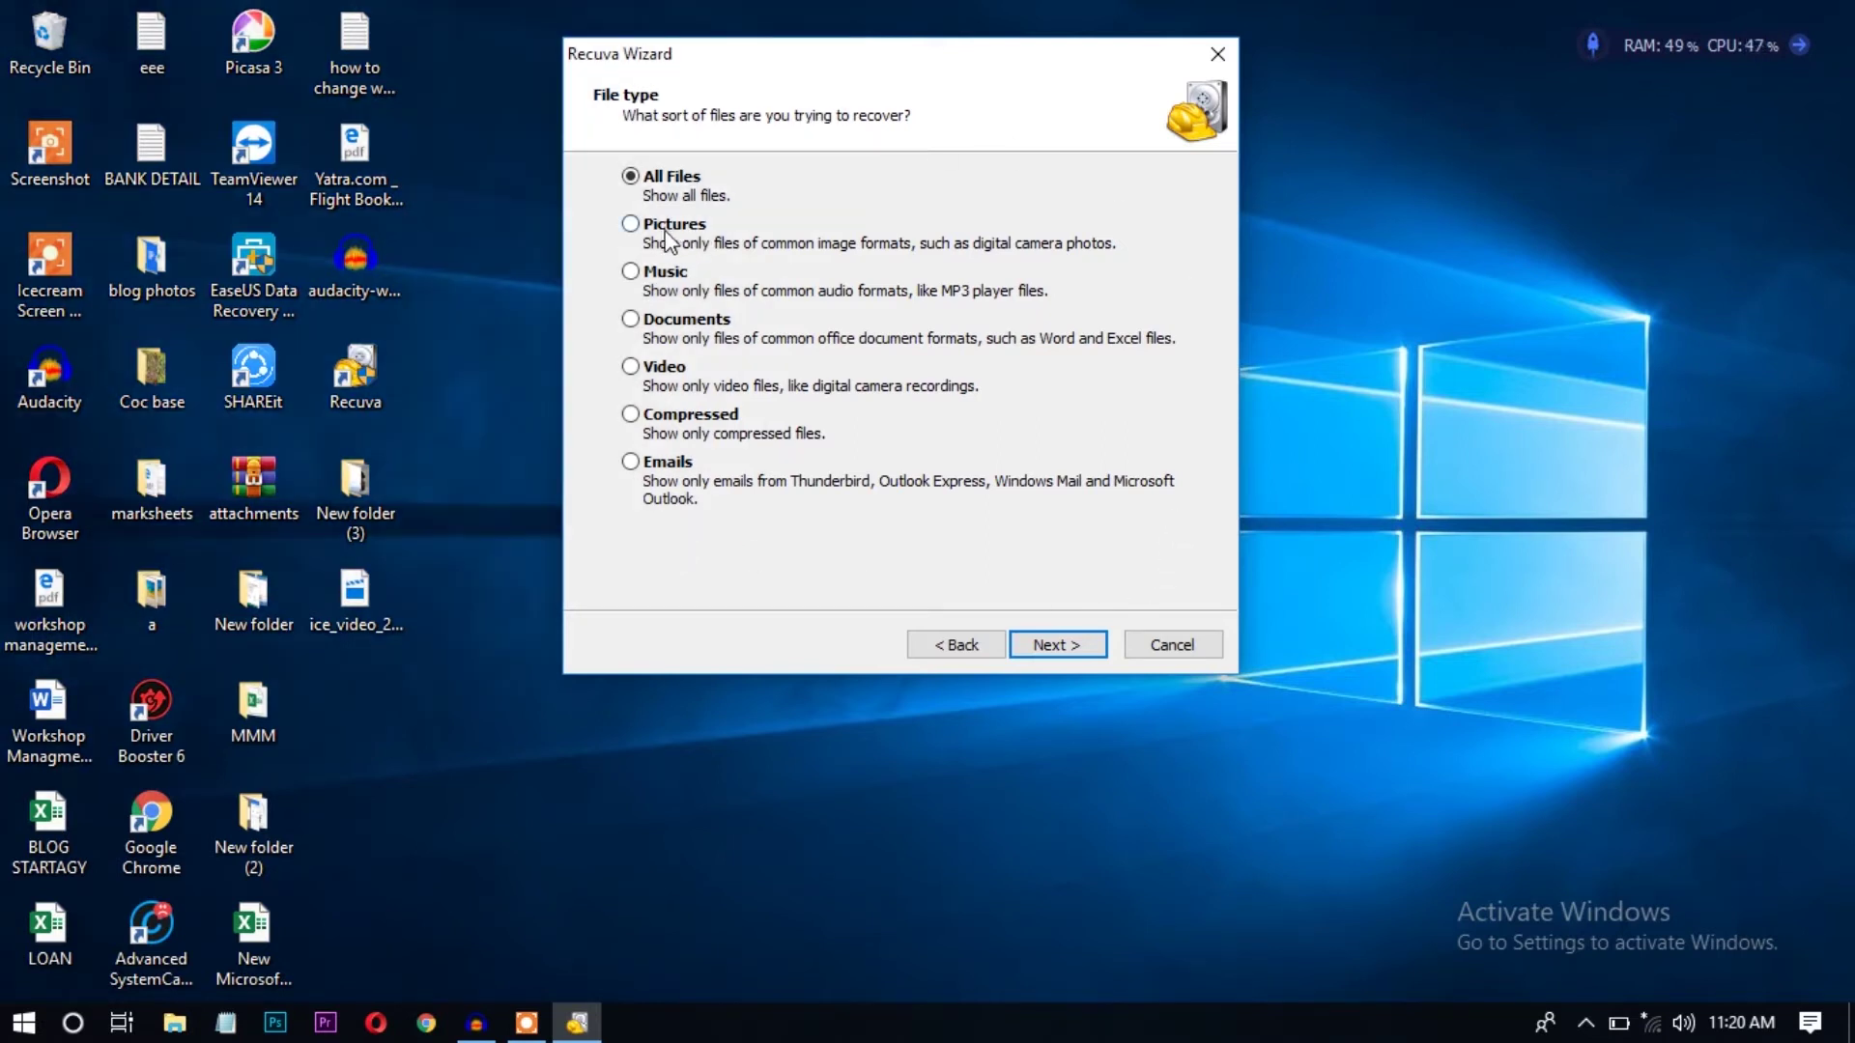
pyautogui.click(631, 224)
pyautogui.click(630, 276)
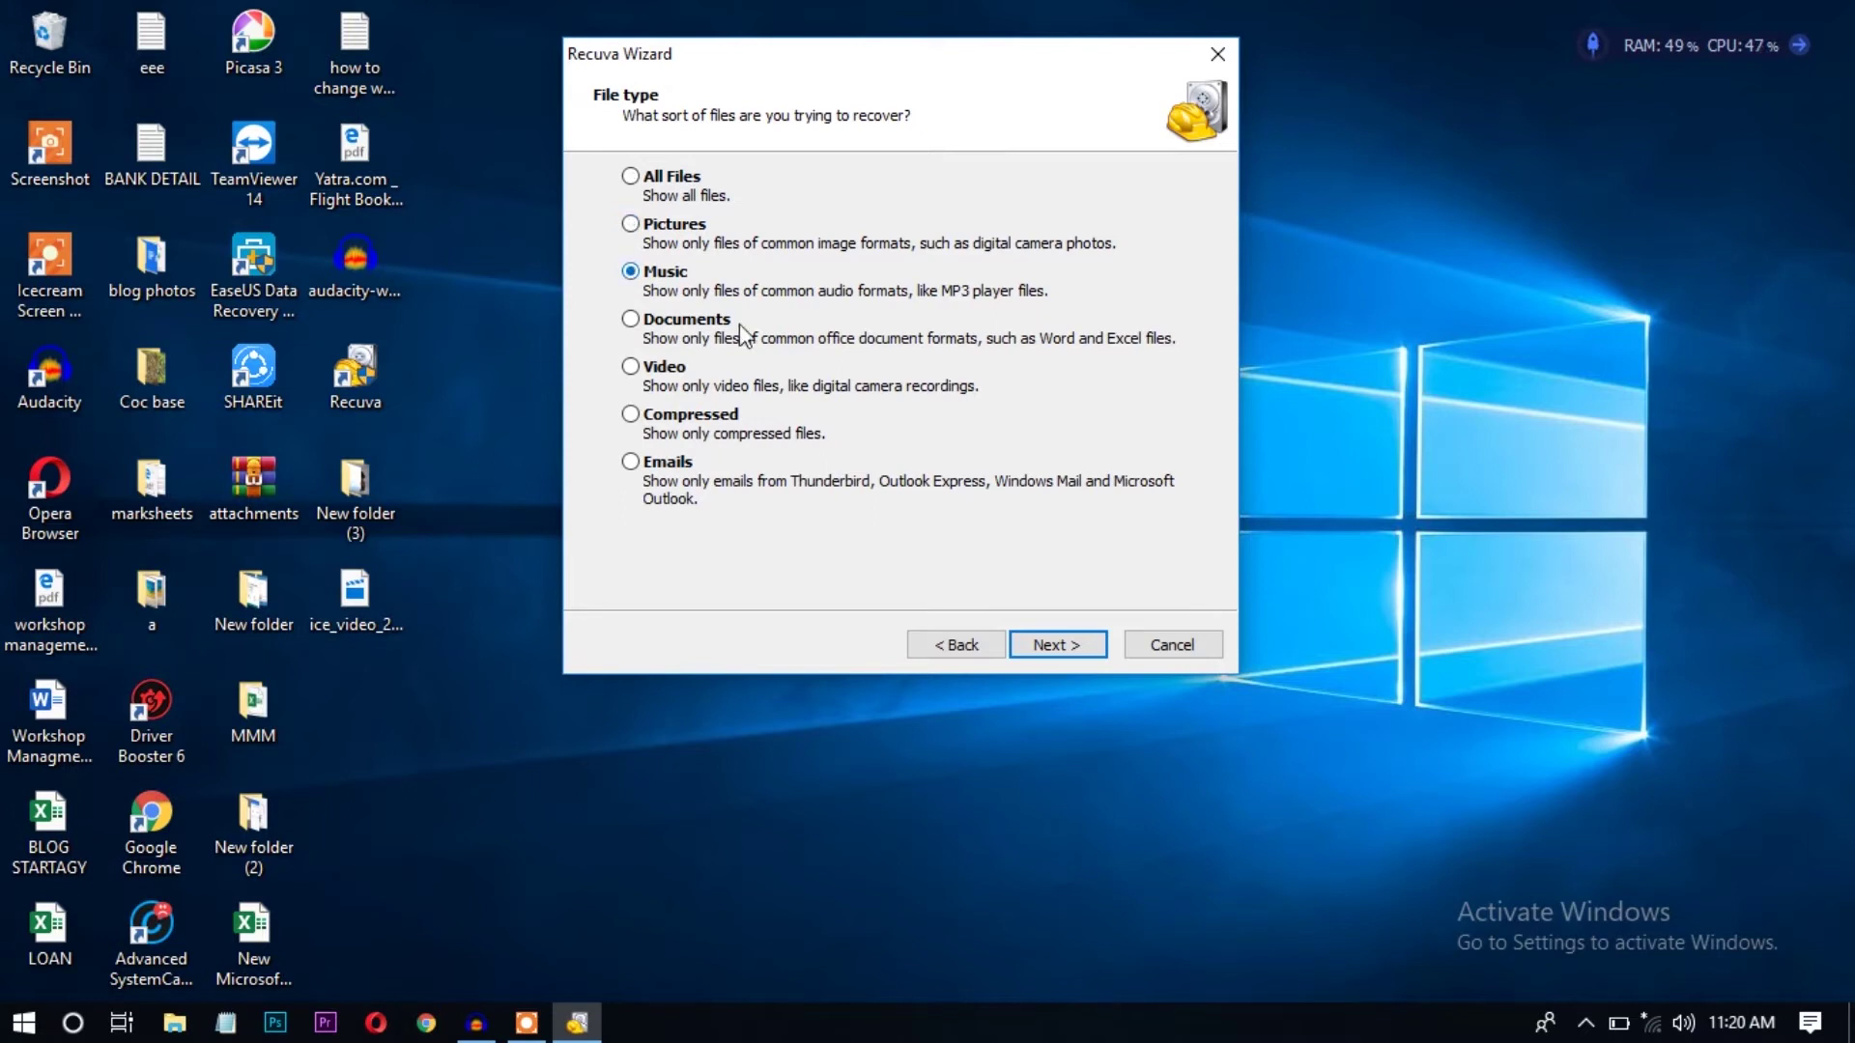
pyautogui.click(631, 320)
pyautogui.click(946, 647)
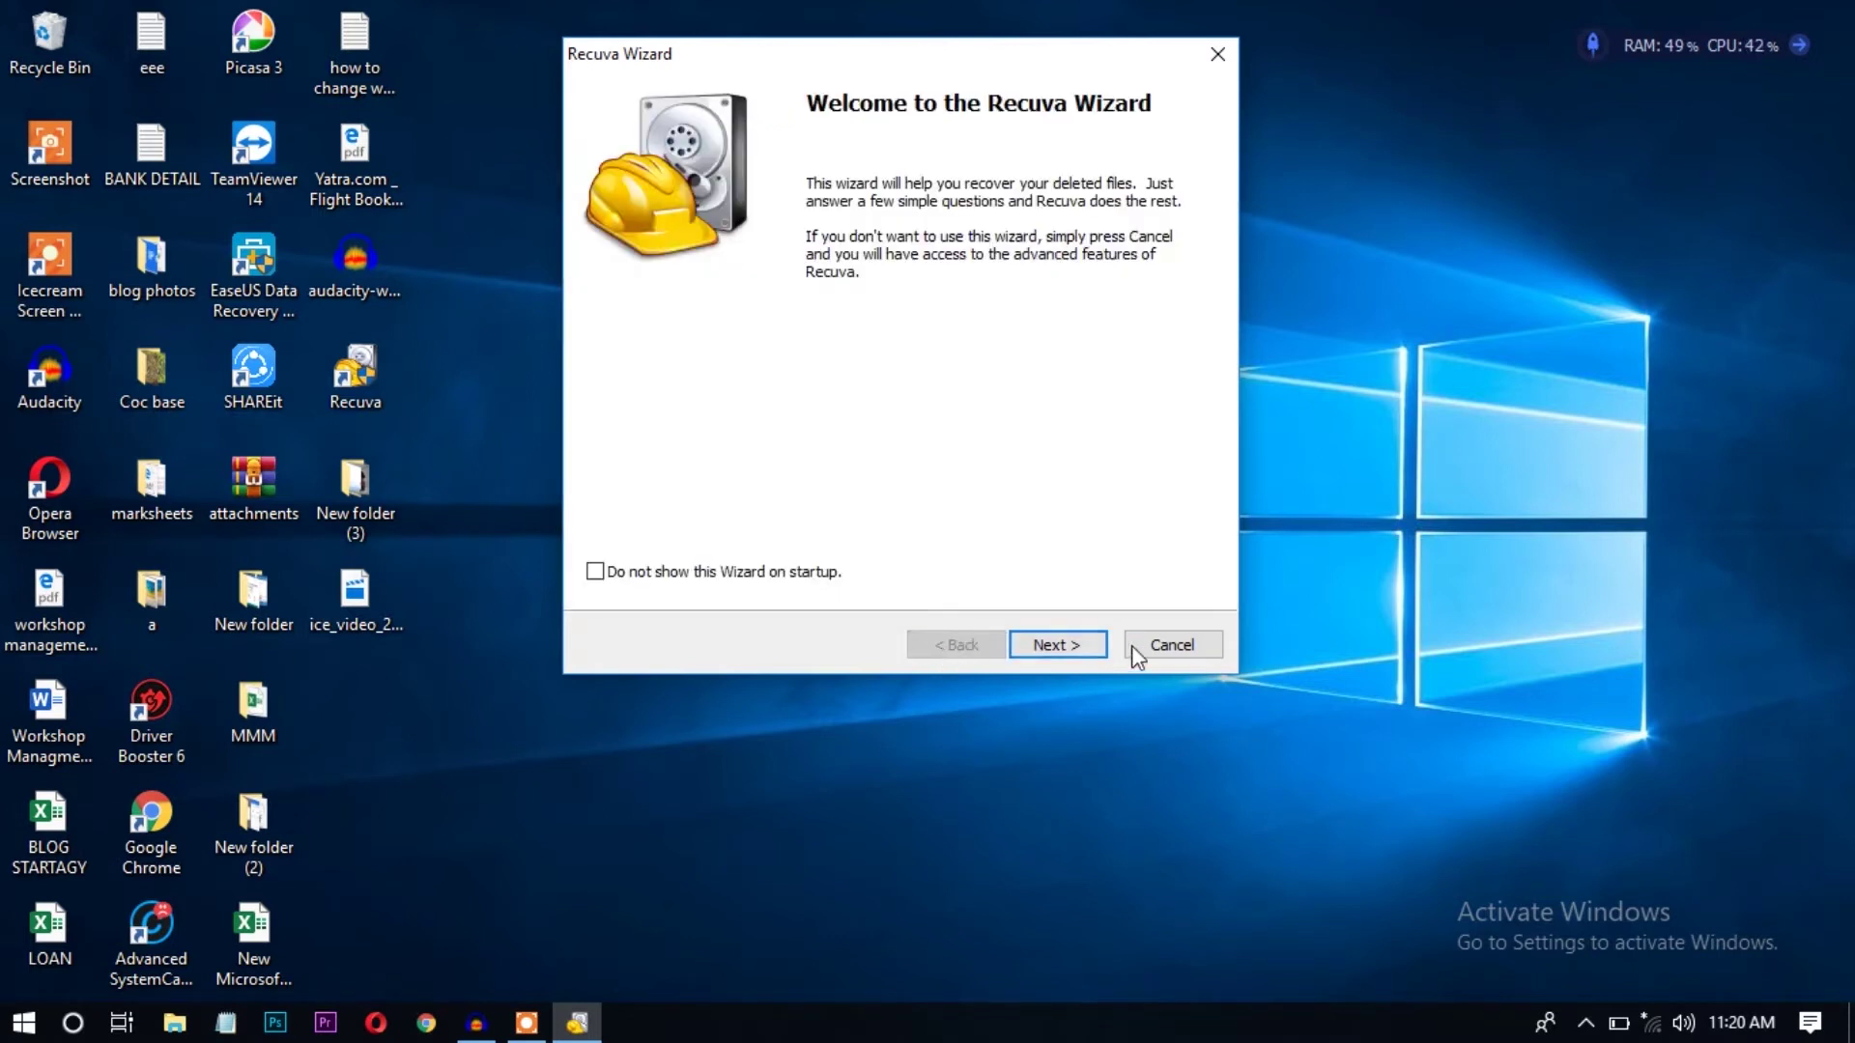
pyautogui.click(1172, 647)
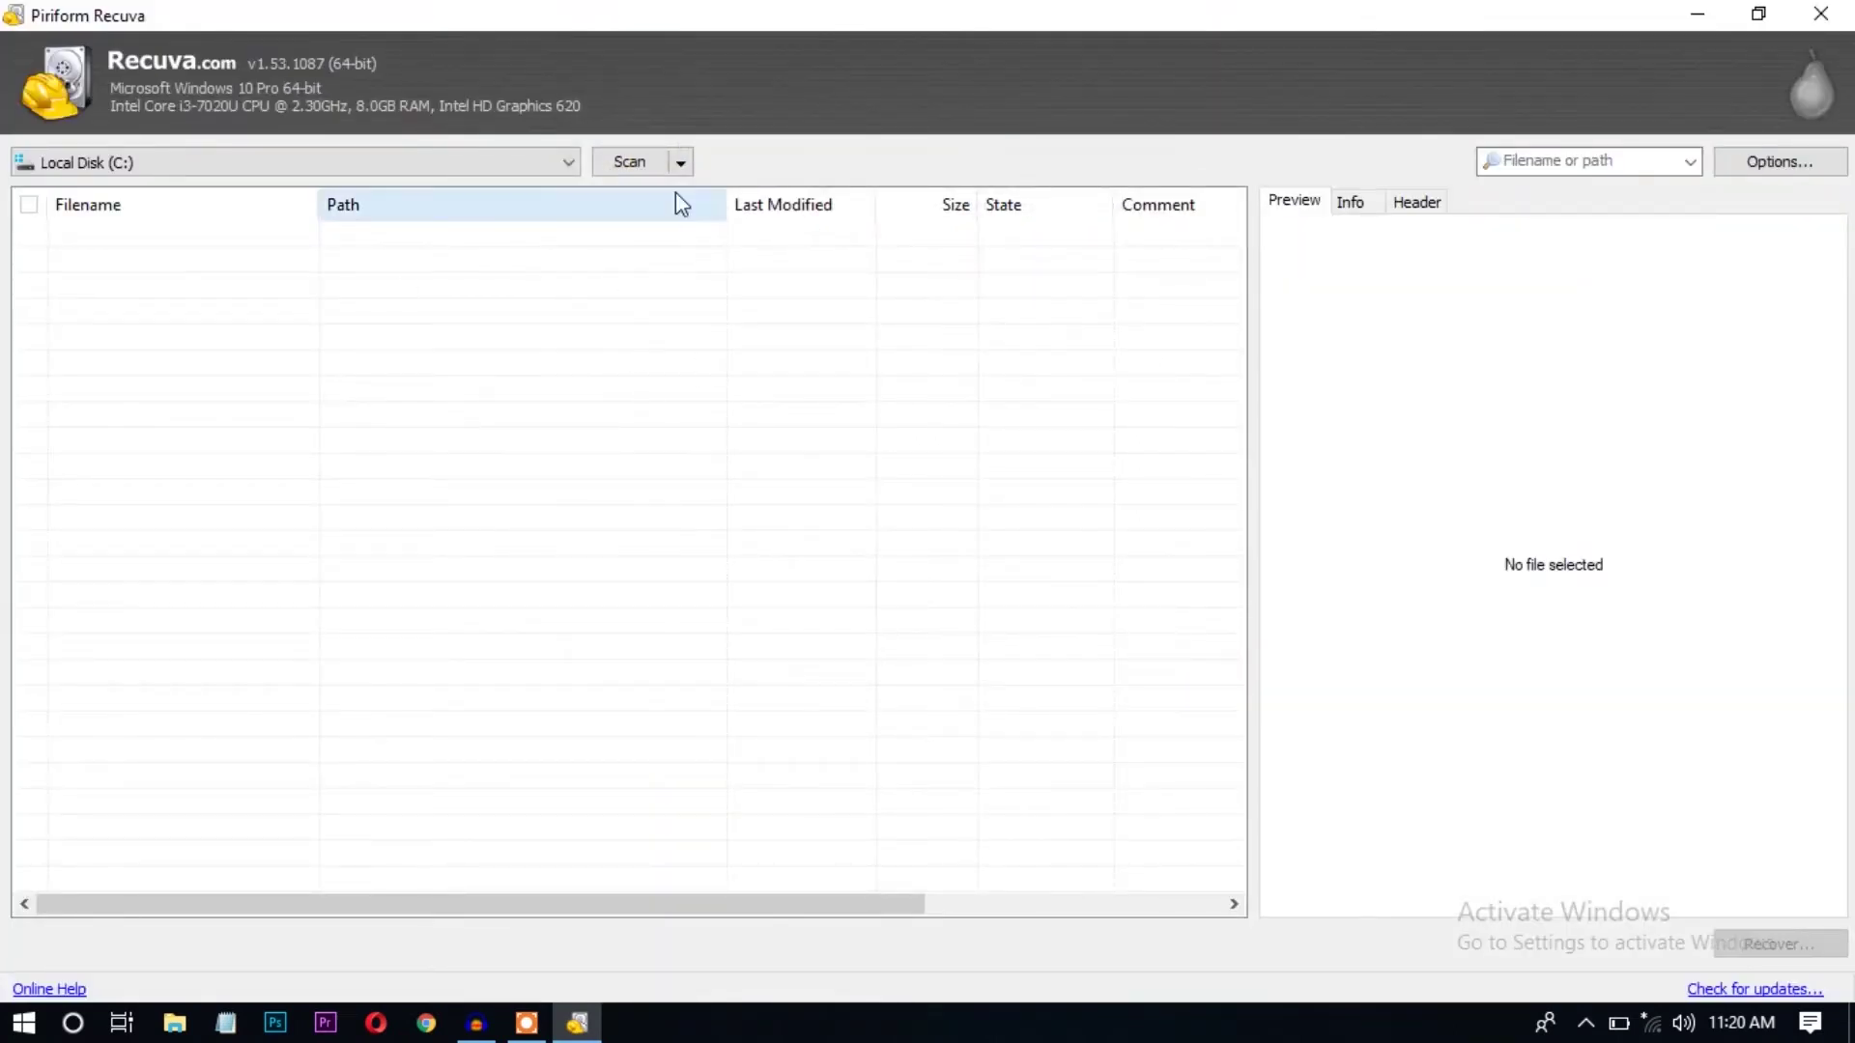
# - Scan USB Drive (F:) for deleted files and scroll through the 351 results
pyautogui.click(566, 164)
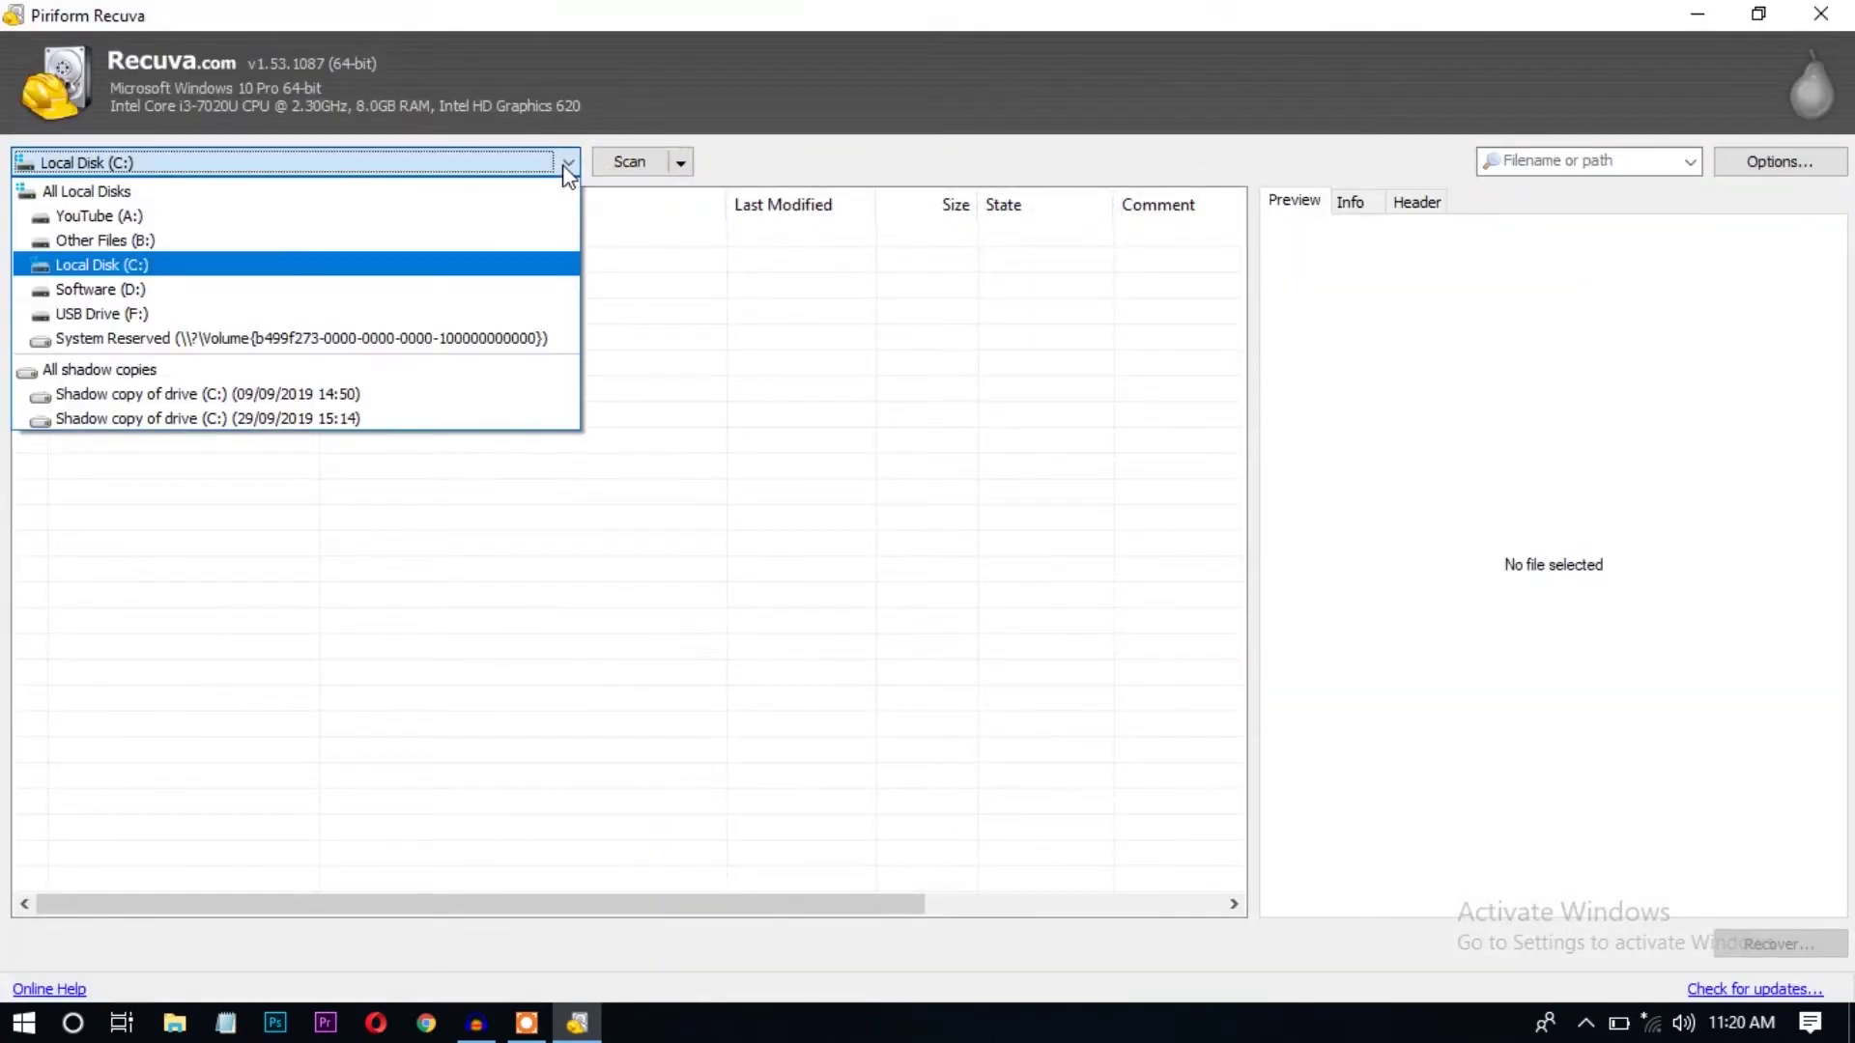
pyautogui.click(462, 314)
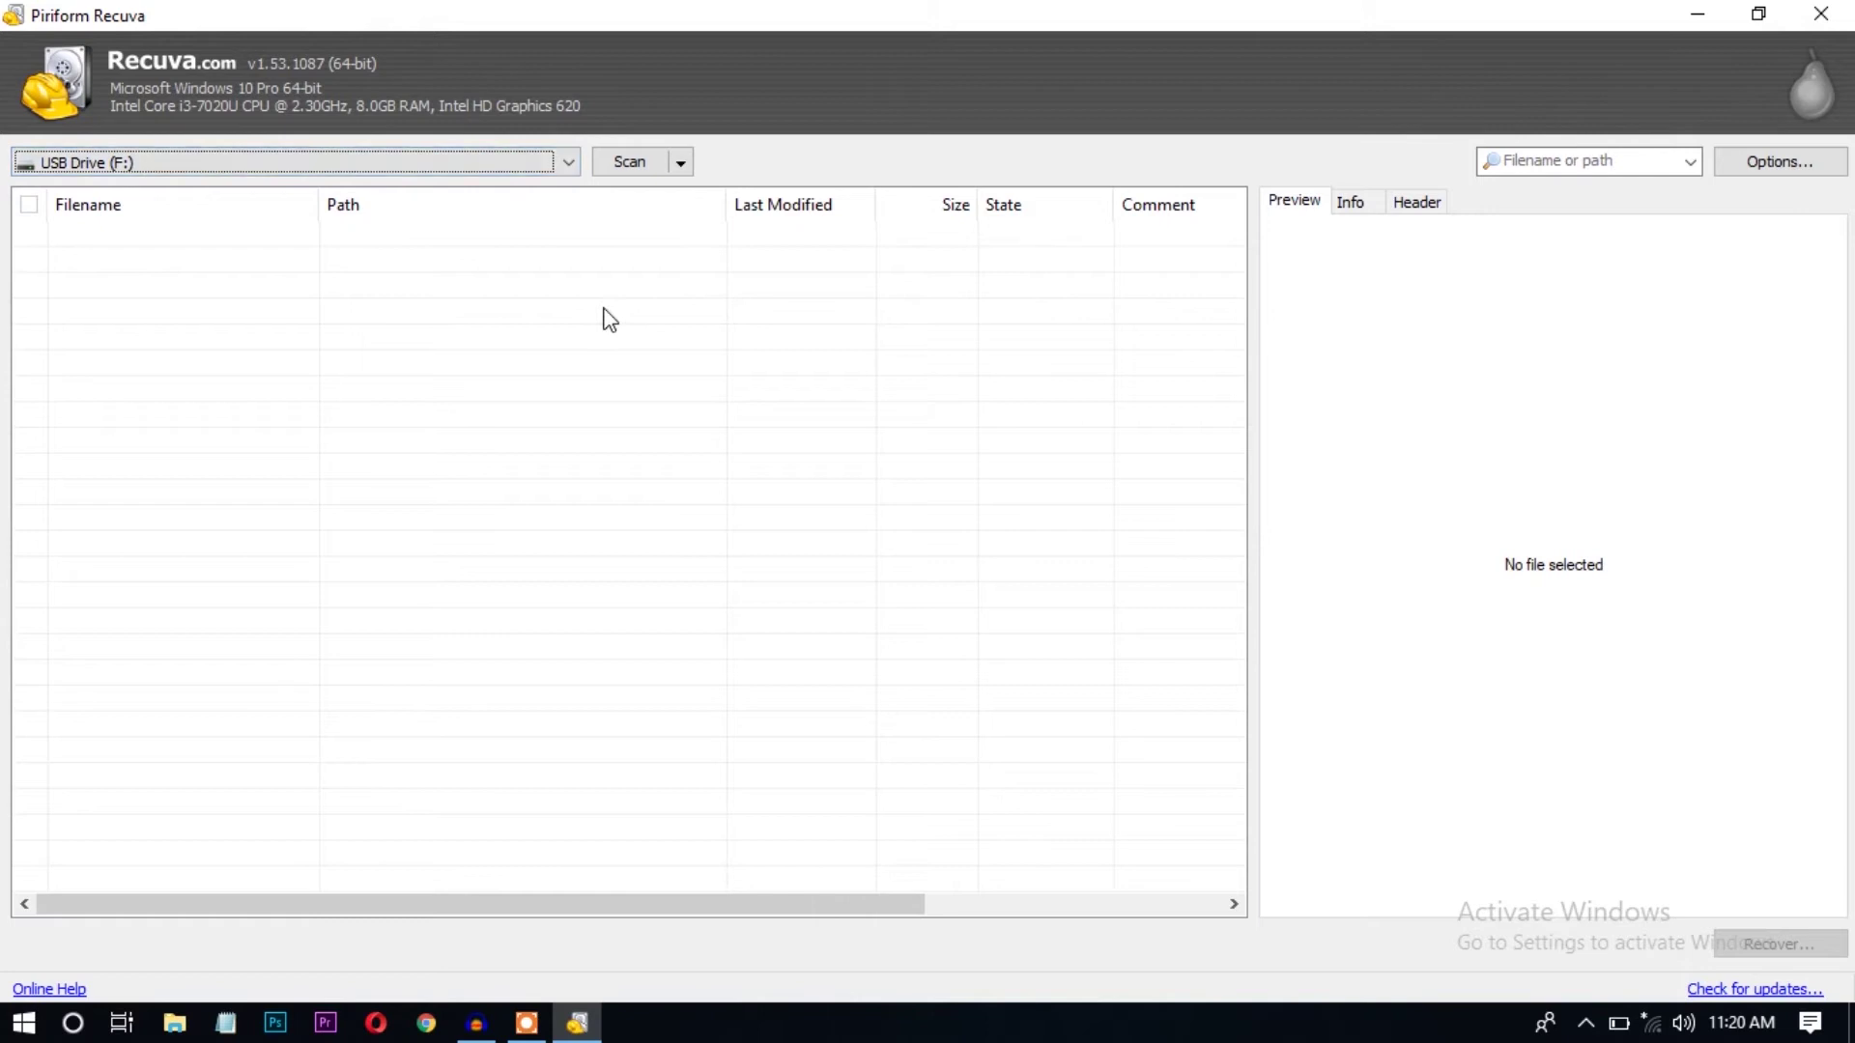
pyautogui.click(623, 162)
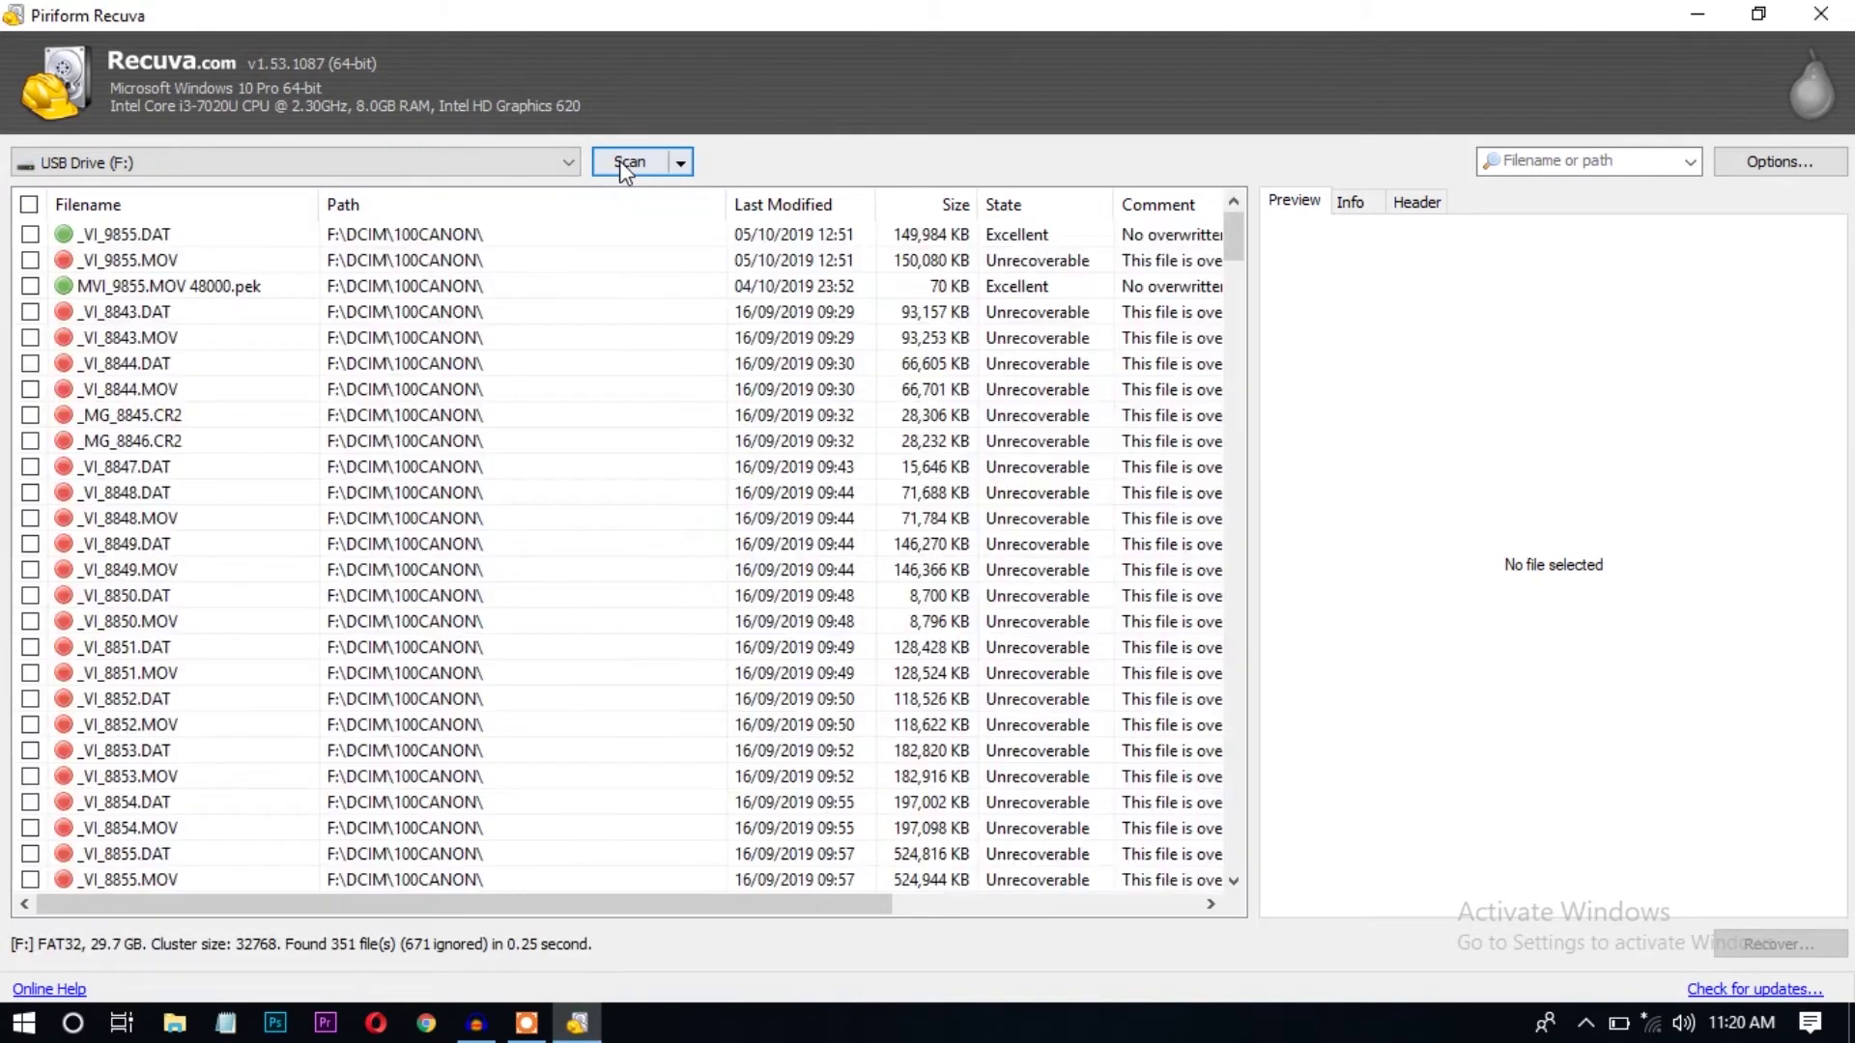
pyautogui.moveTo(1238, 232); pyautogui.dragTo(1235, 835)
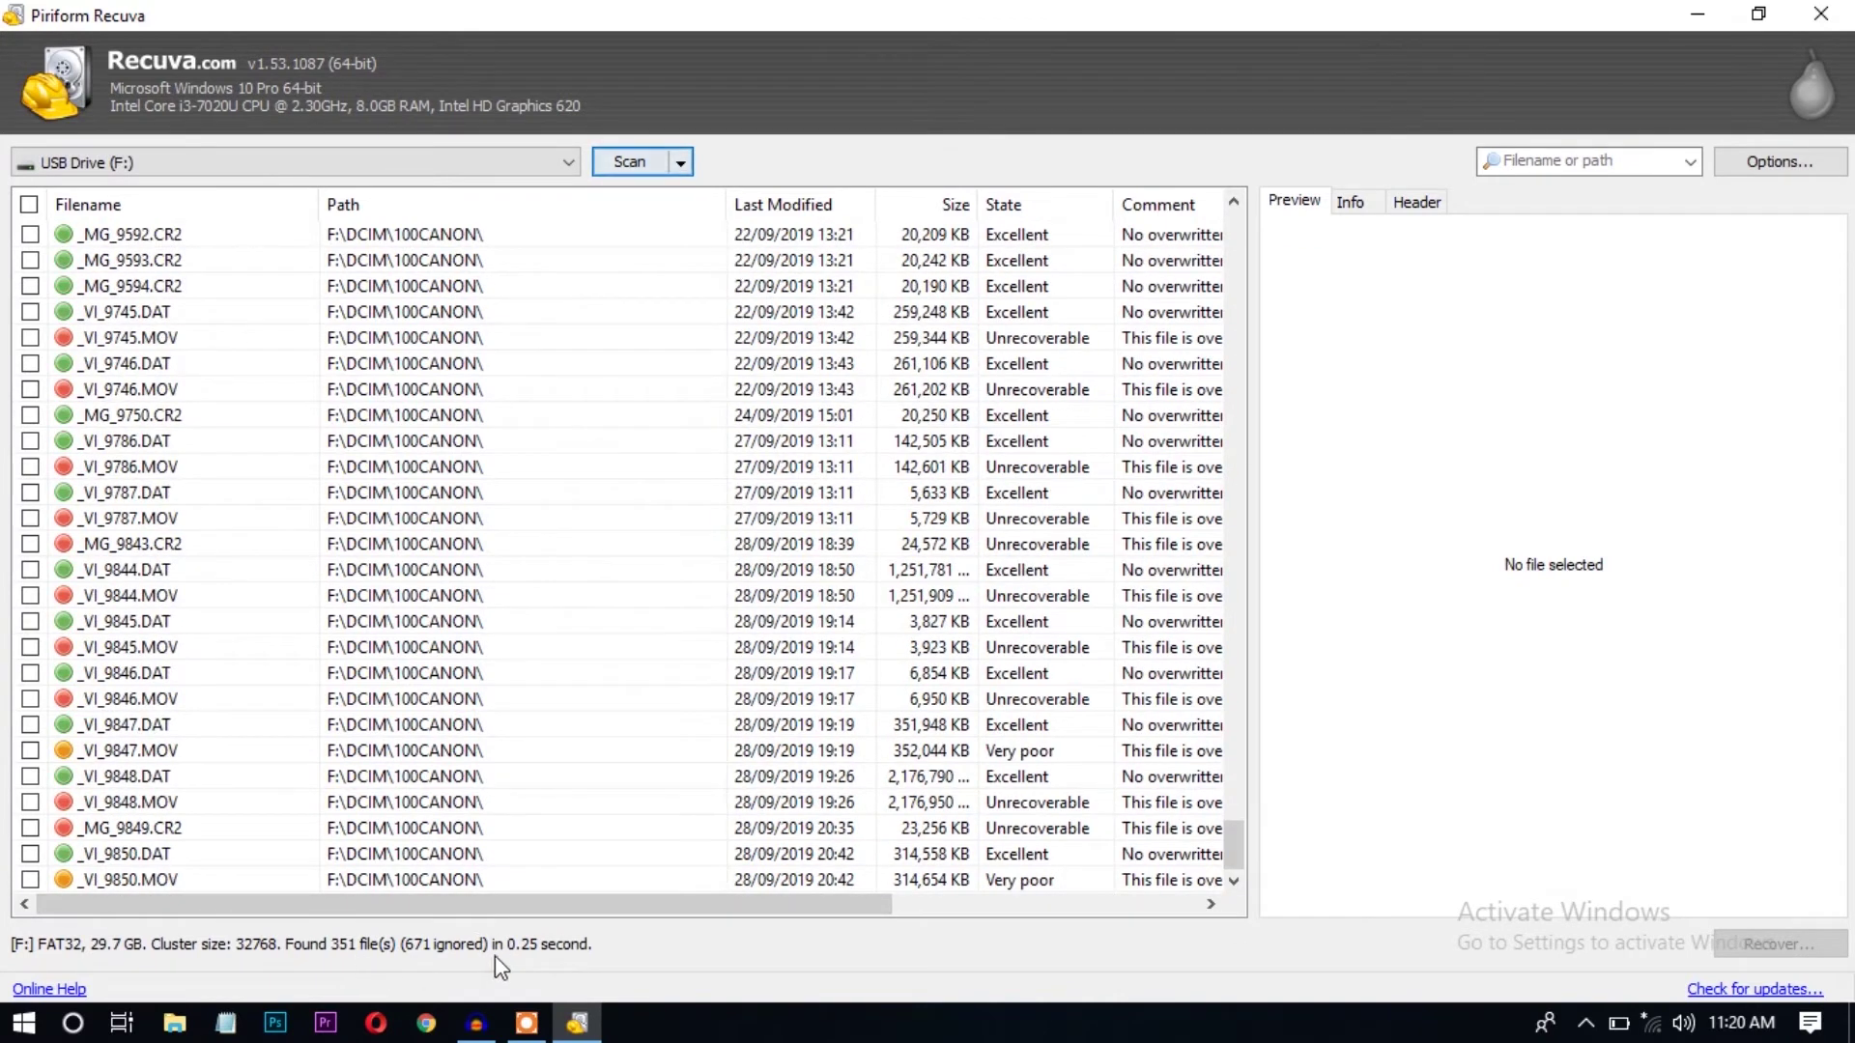
pyautogui.scroll(5, 120, 696)
pyautogui.scroll(-5, 120, 695)
# - Sort the found files by file name, then reverse the sort order
pyautogui.click(90, 204)
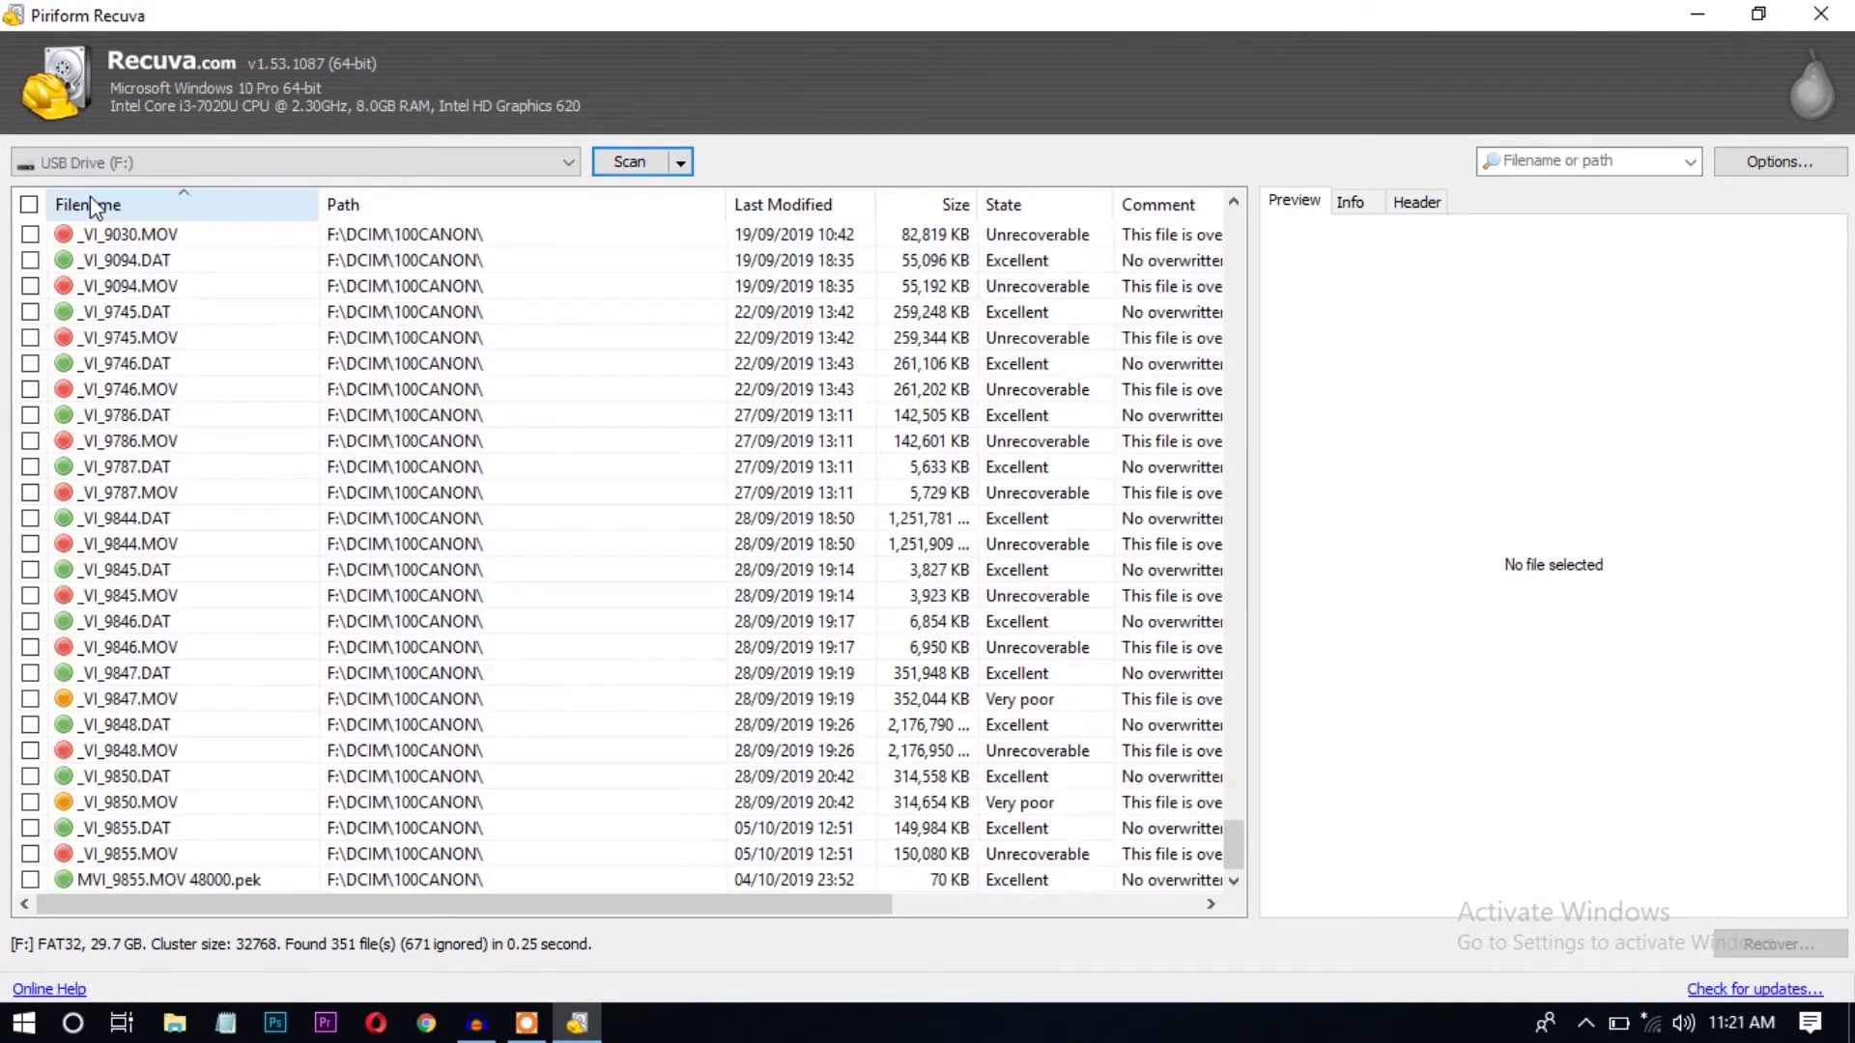
pyautogui.click(92, 205)
pyautogui.click(92, 206)
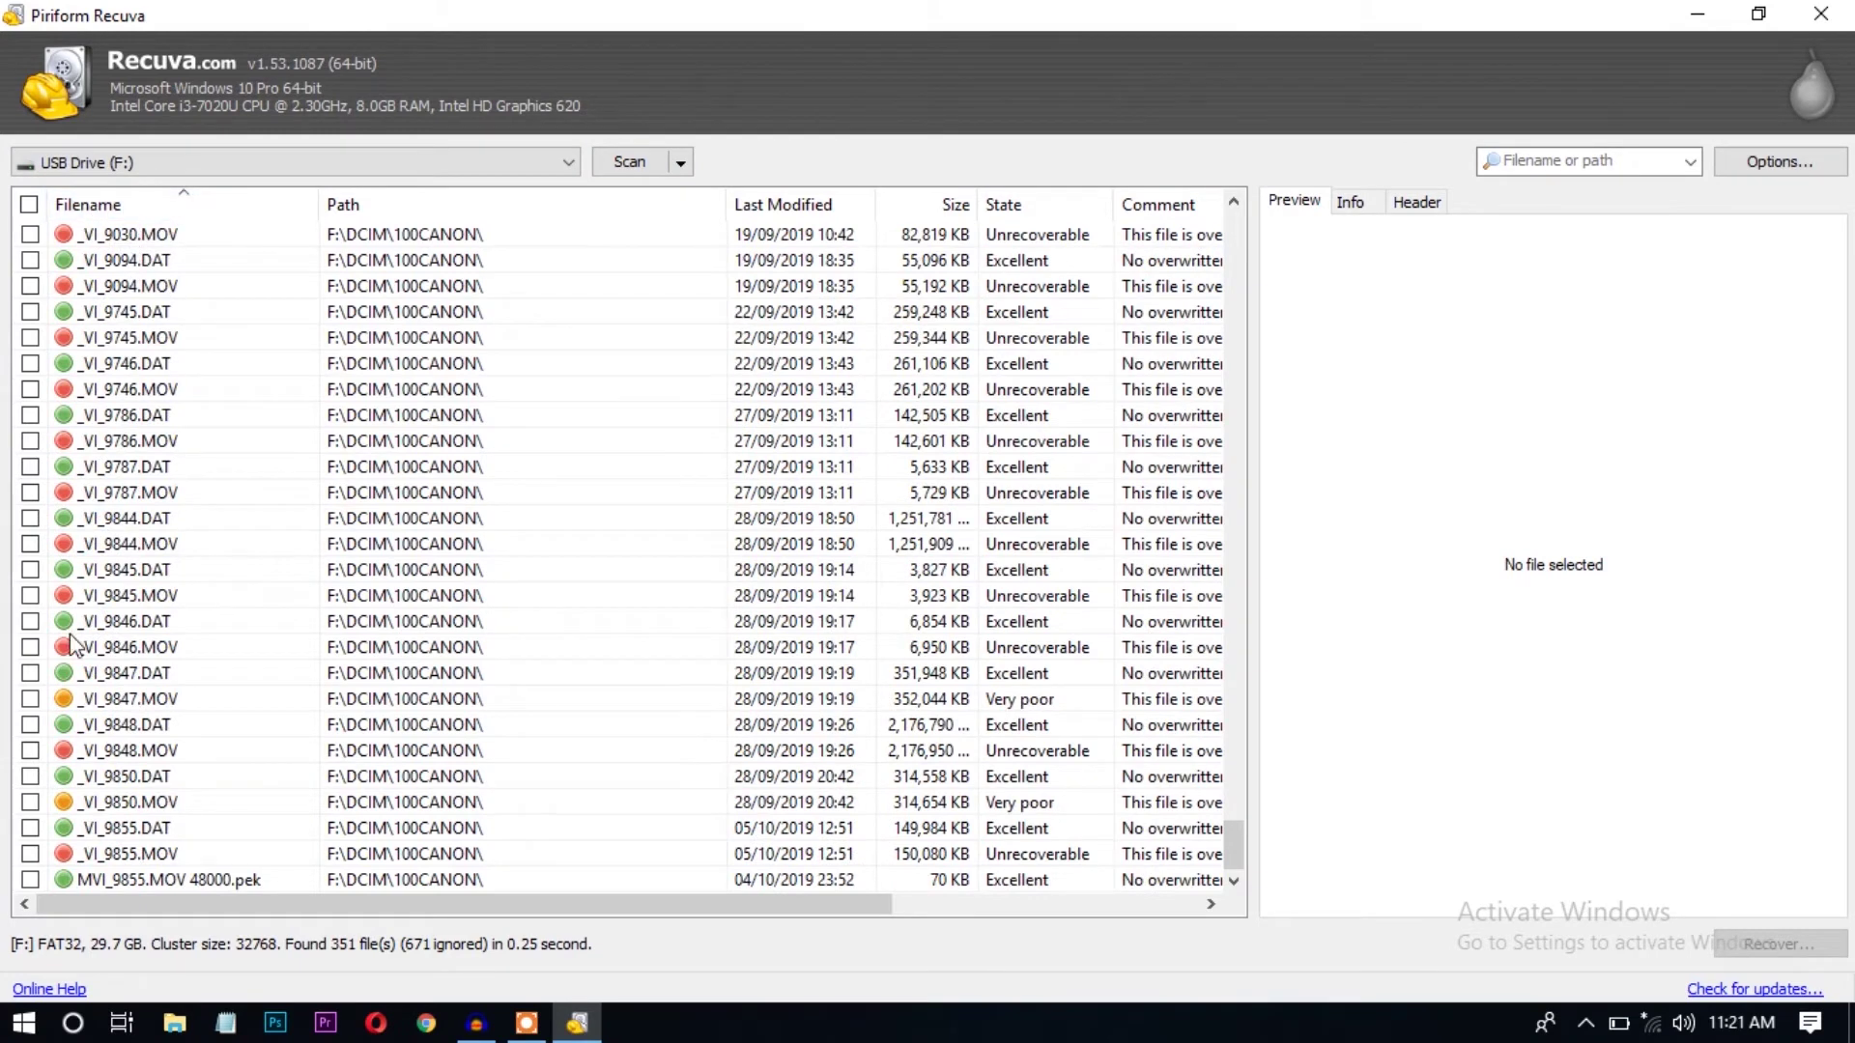
# - Inspect the _VI_9030.MOV and _VI_9847 files, then tick _MG_9399.CR2 for recovery
pyautogui.click(64, 236)
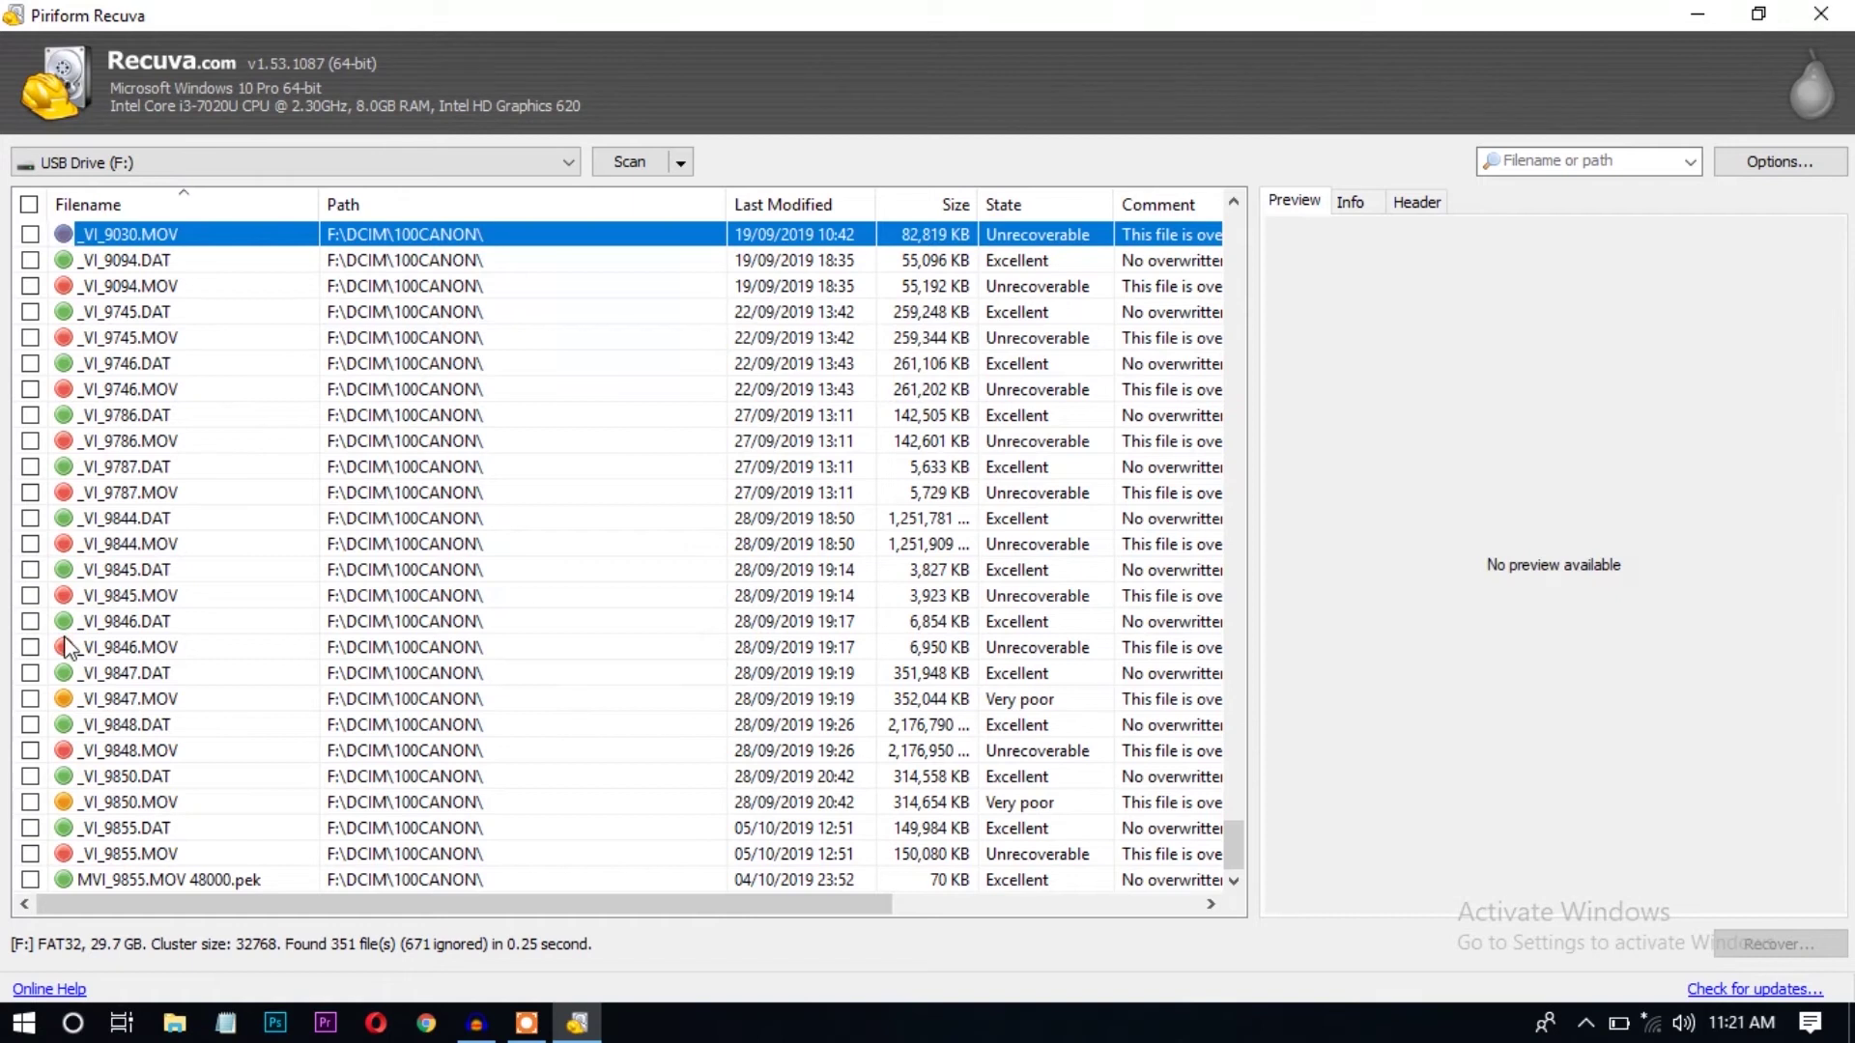
pyautogui.click(65, 703)
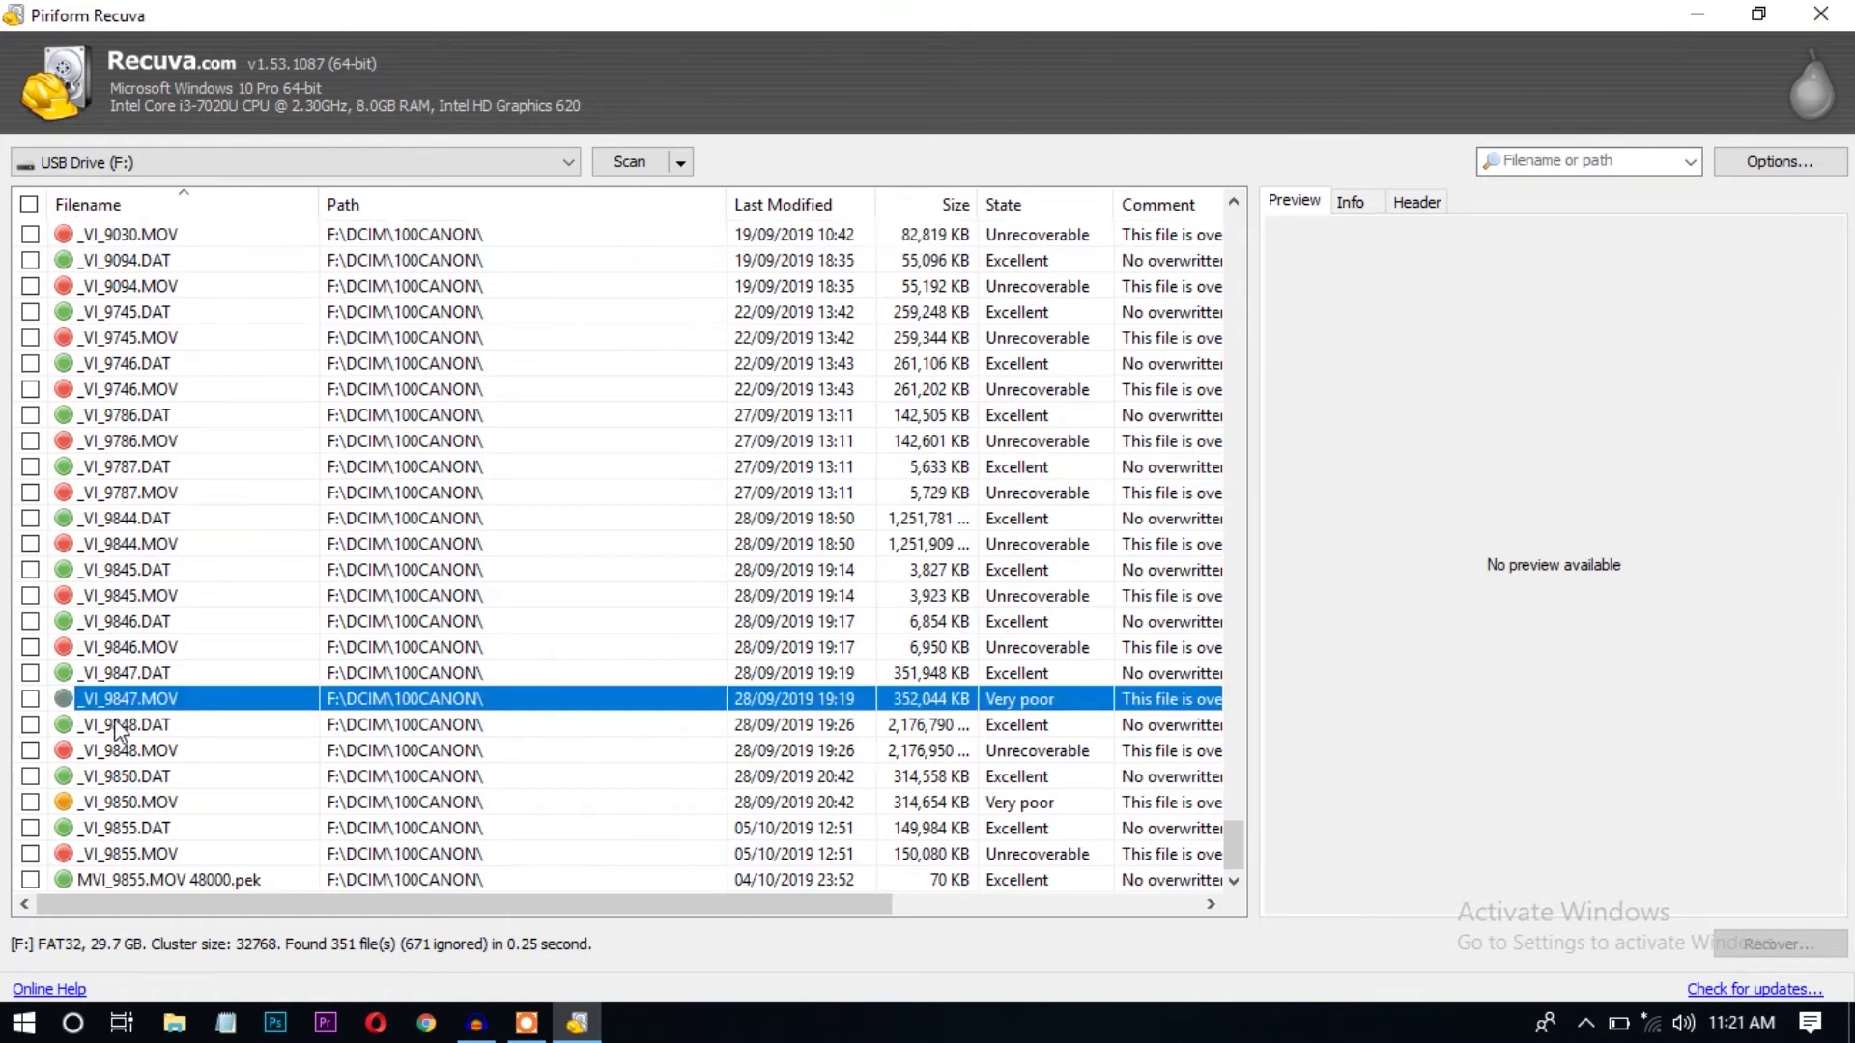
pyautogui.click(69, 673)
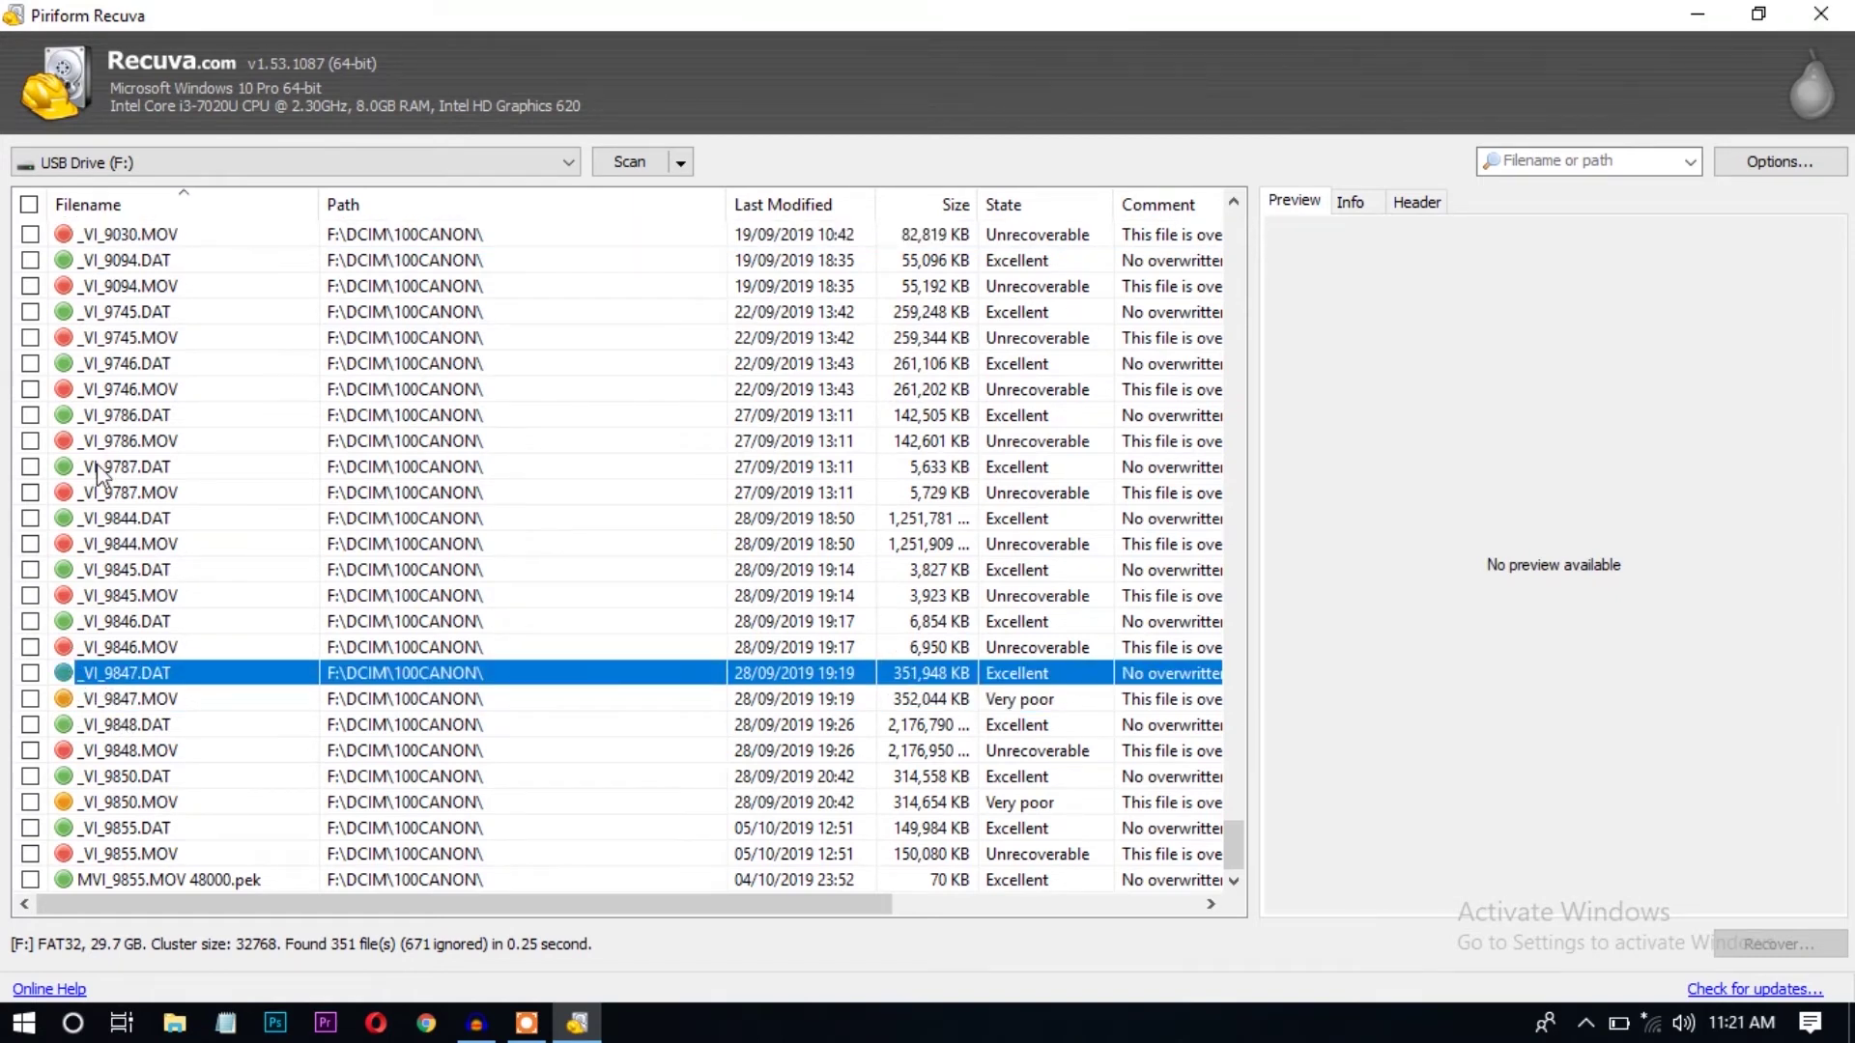
pyautogui.click(97, 234)
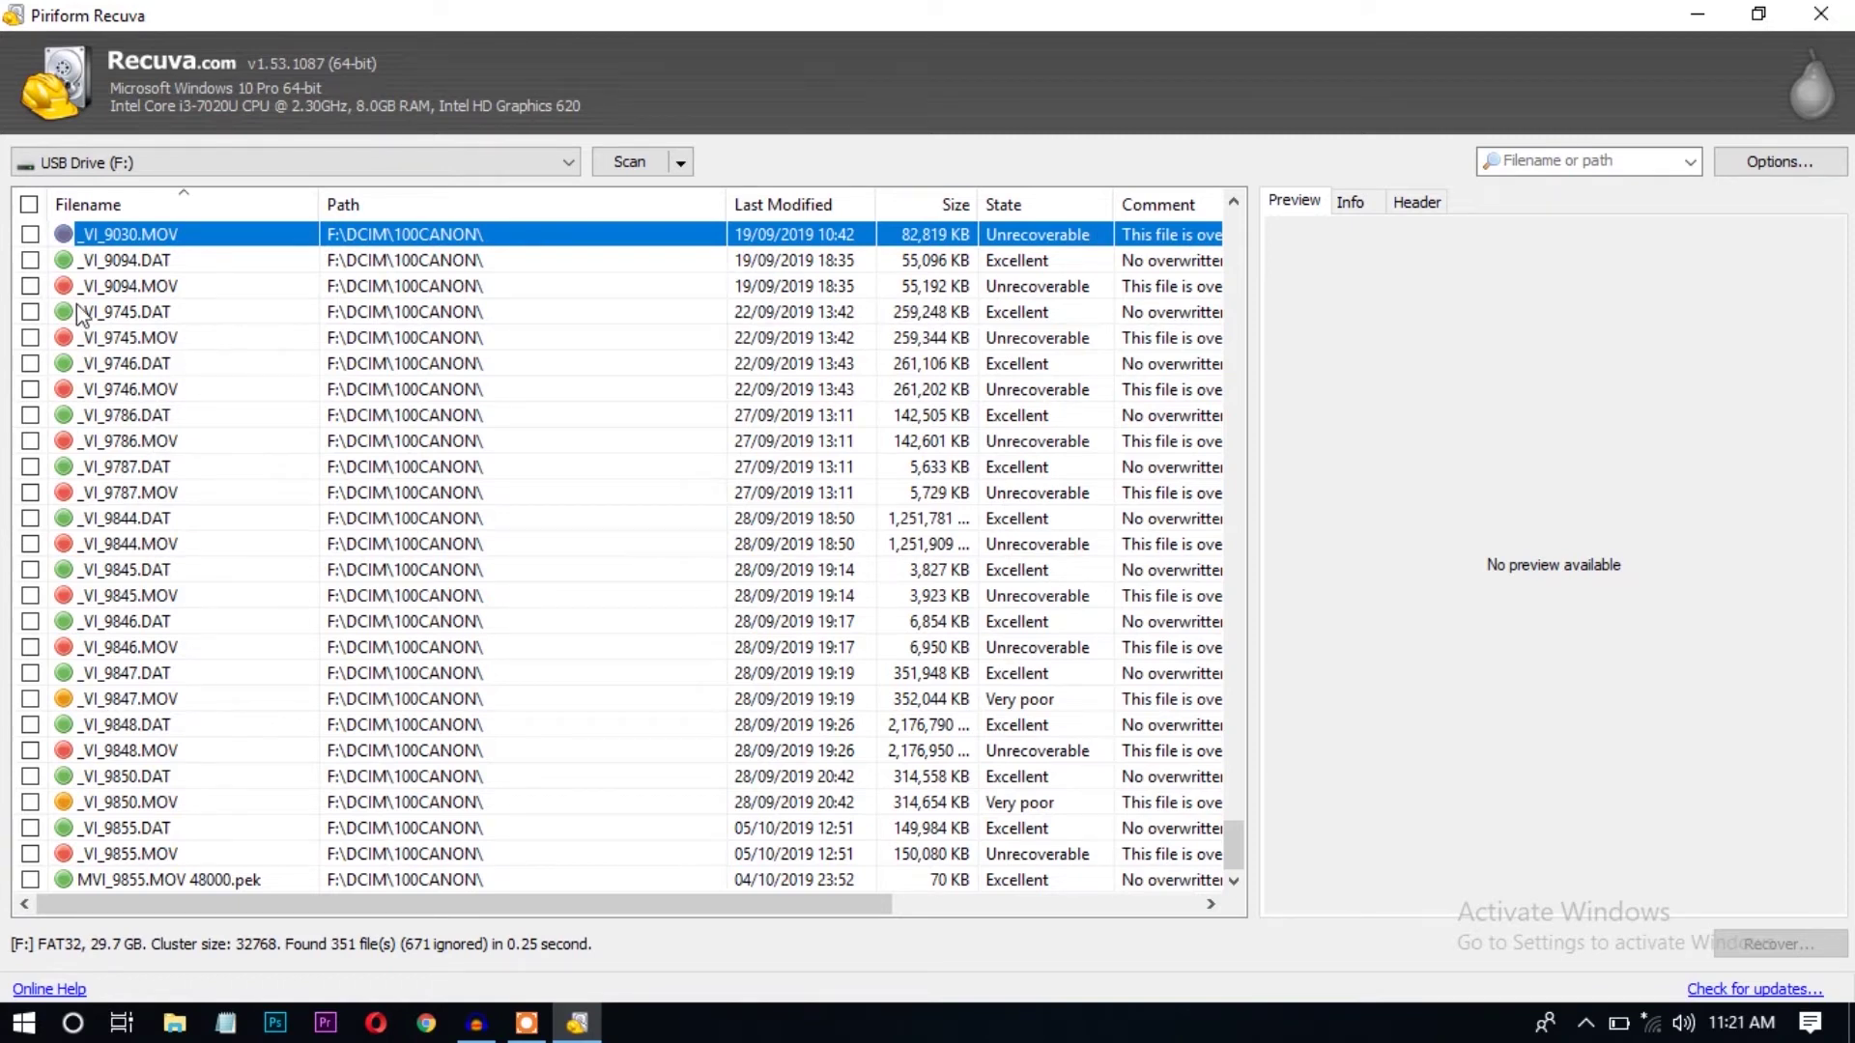
pyautogui.click(81, 702)
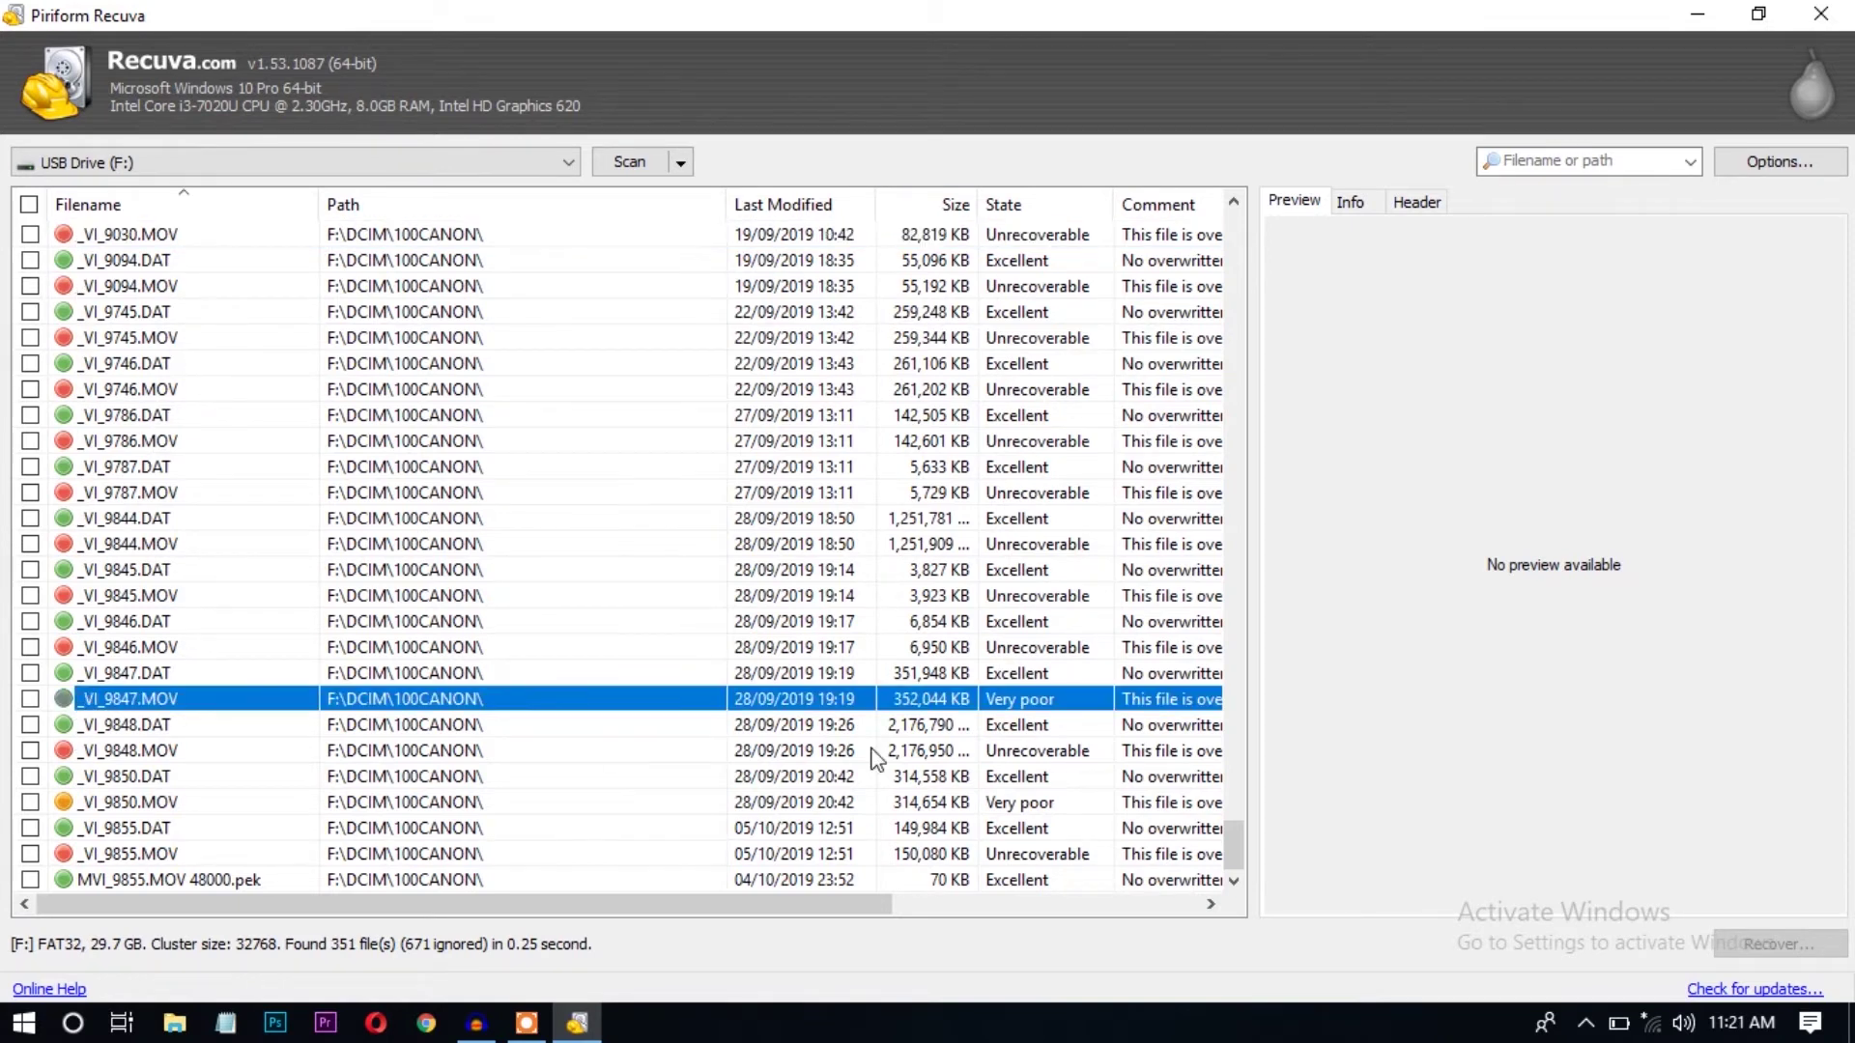
pyautogui.click(113, 523)
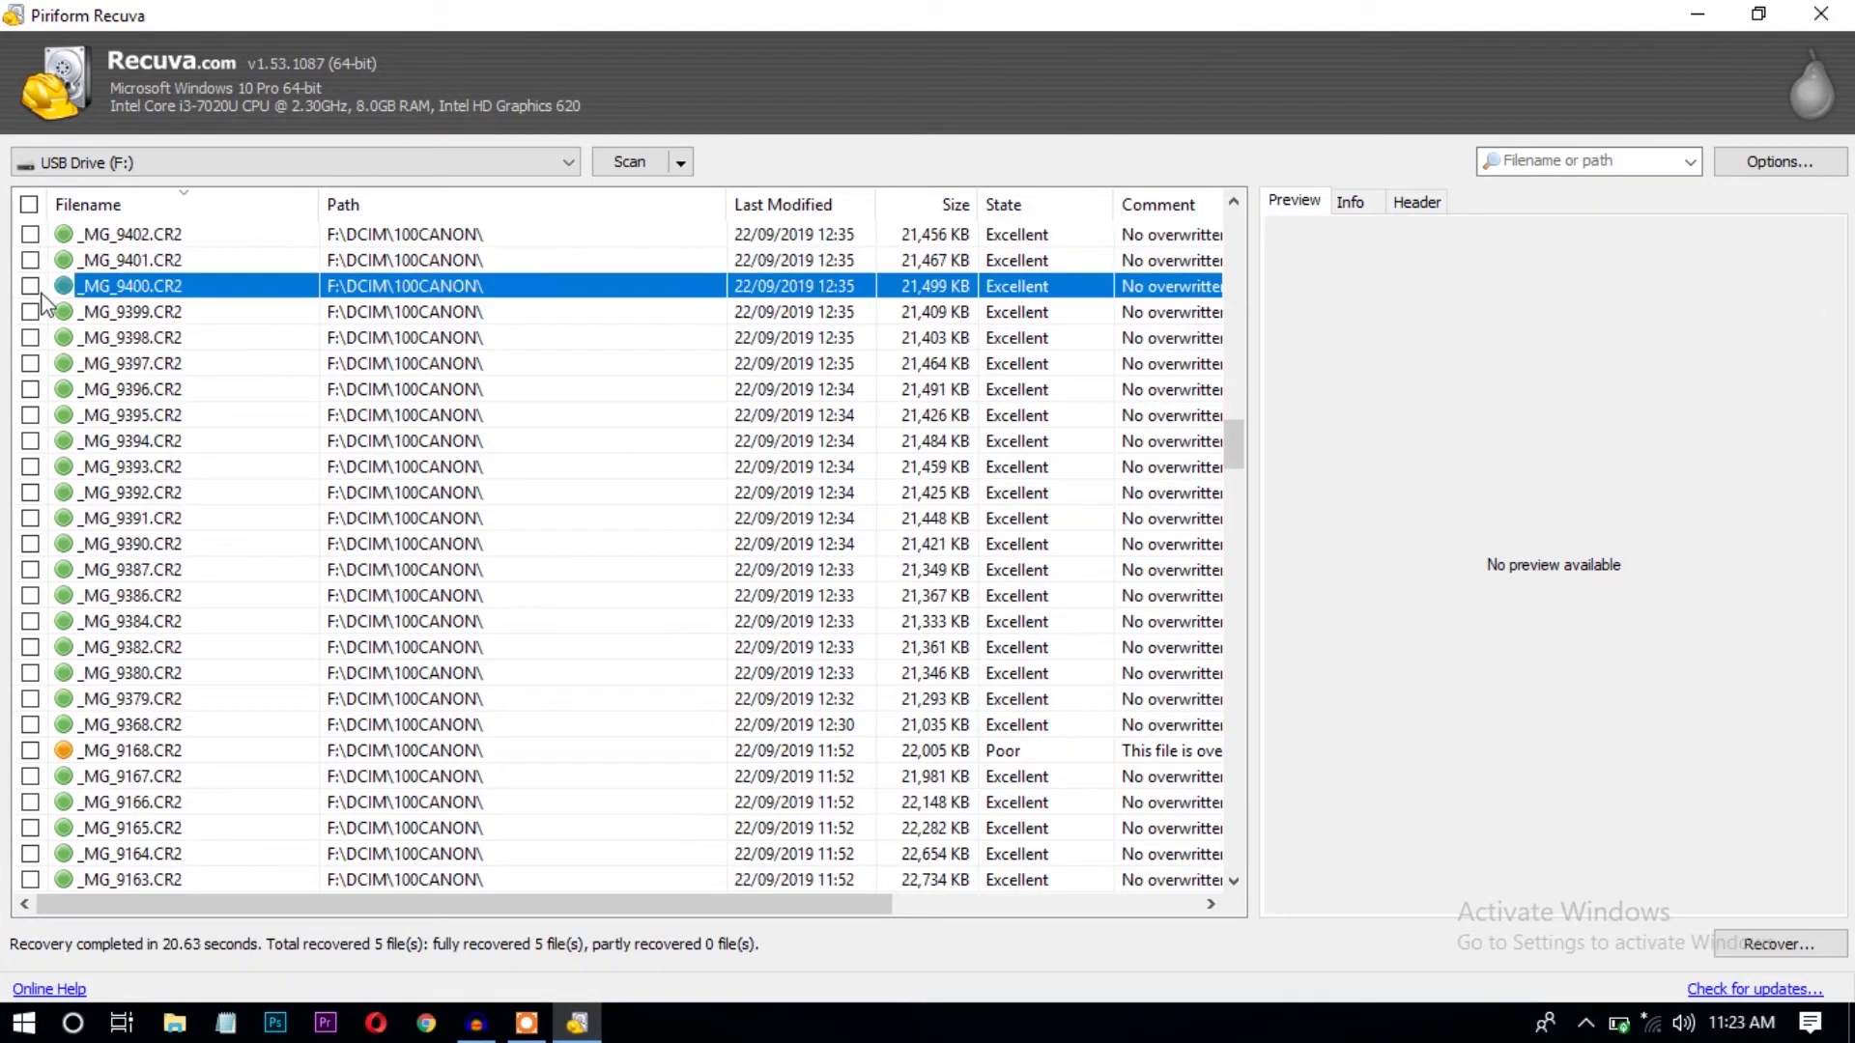
pyautogui.click(32, 312)
# - Tick _MG_9398 and _MG_9396, then recover the checked photos into a new Desktop folder 'recoverd files'
pyautogui.click(32, 339)
pyautogui.click(30, 391)
pyautogui.click(1780, 946)
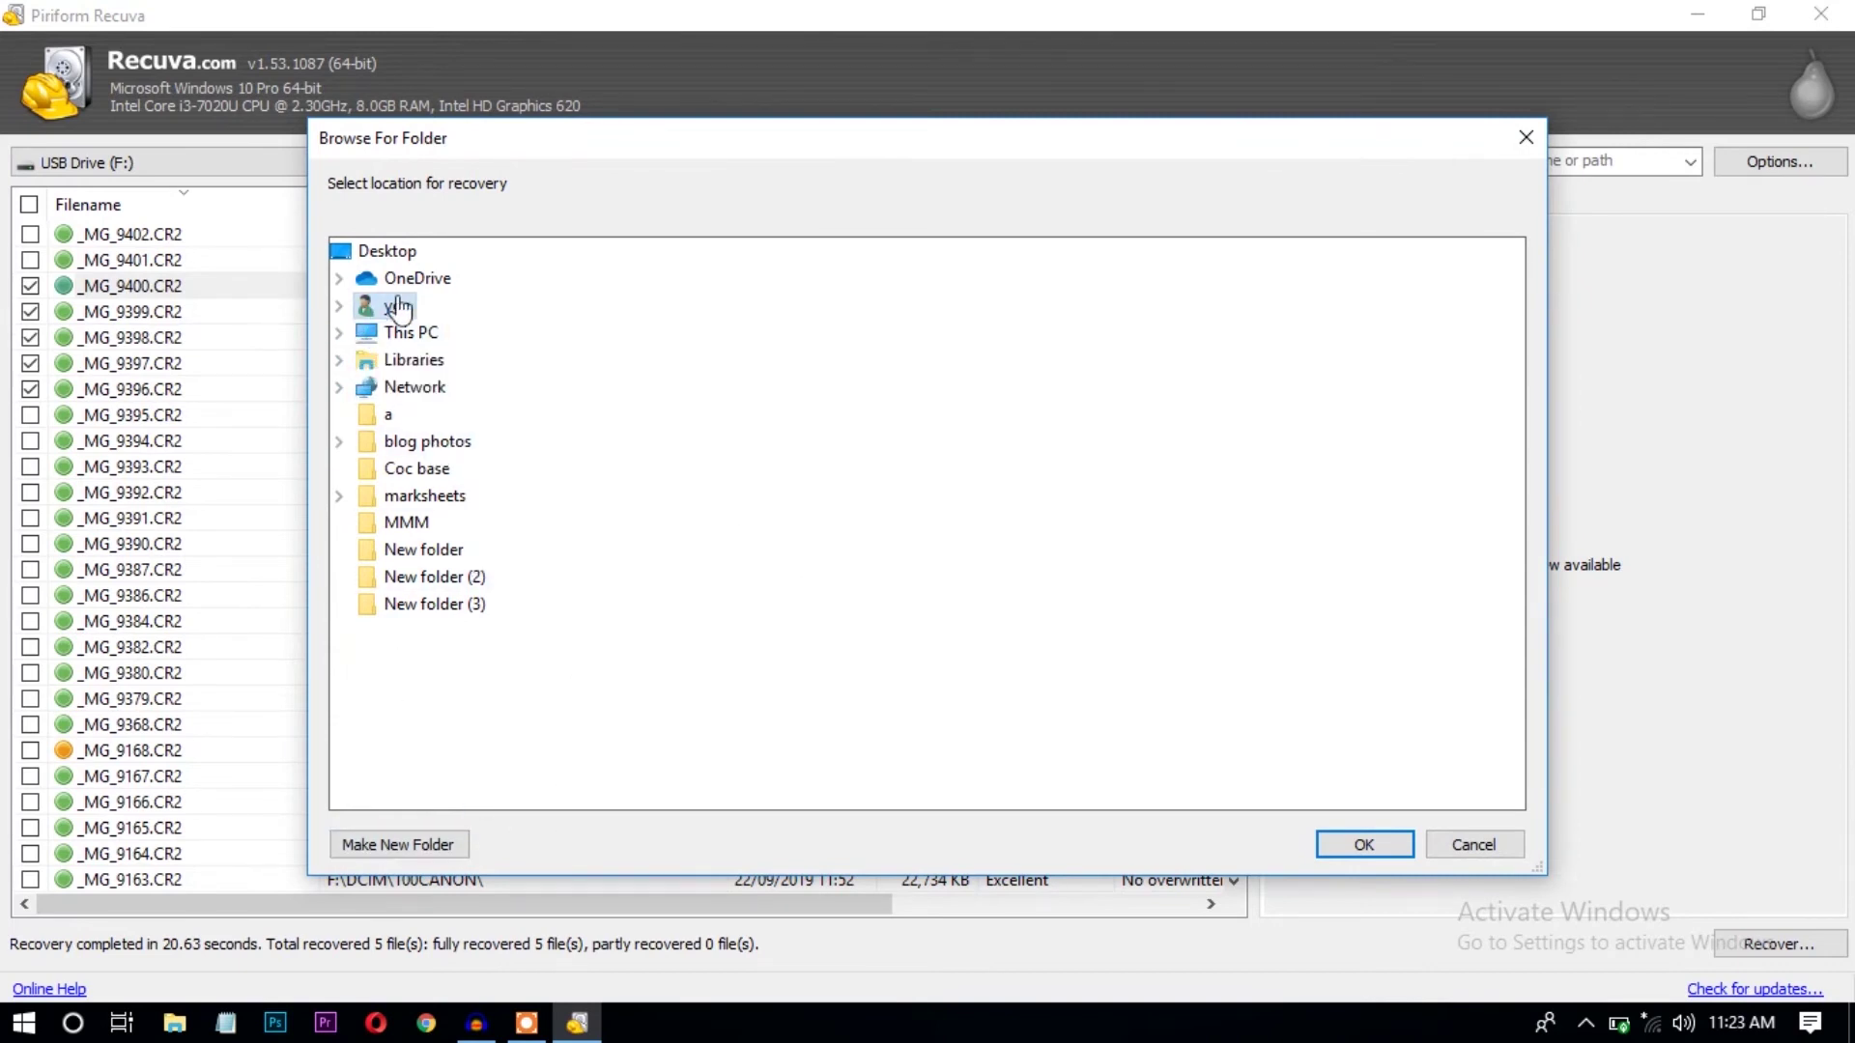
pyautogui.click(407, 256)
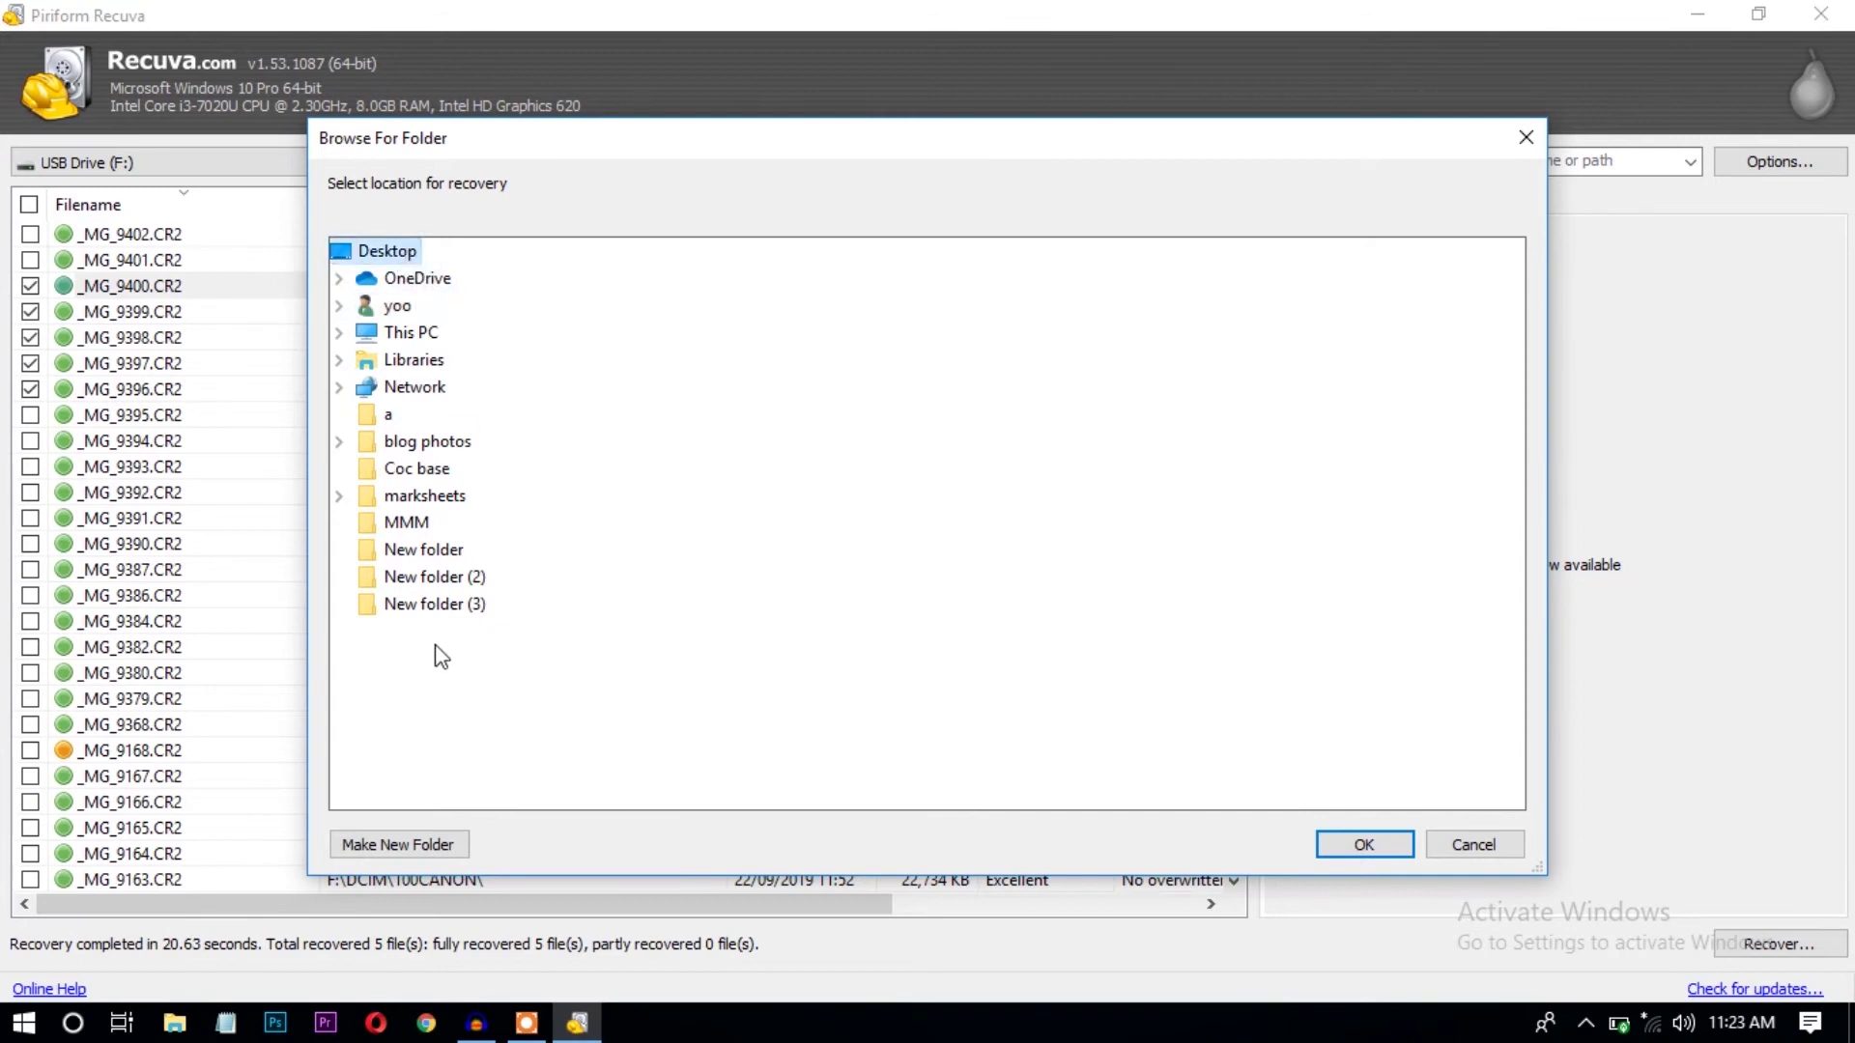
pyautogui.click(417, 846)
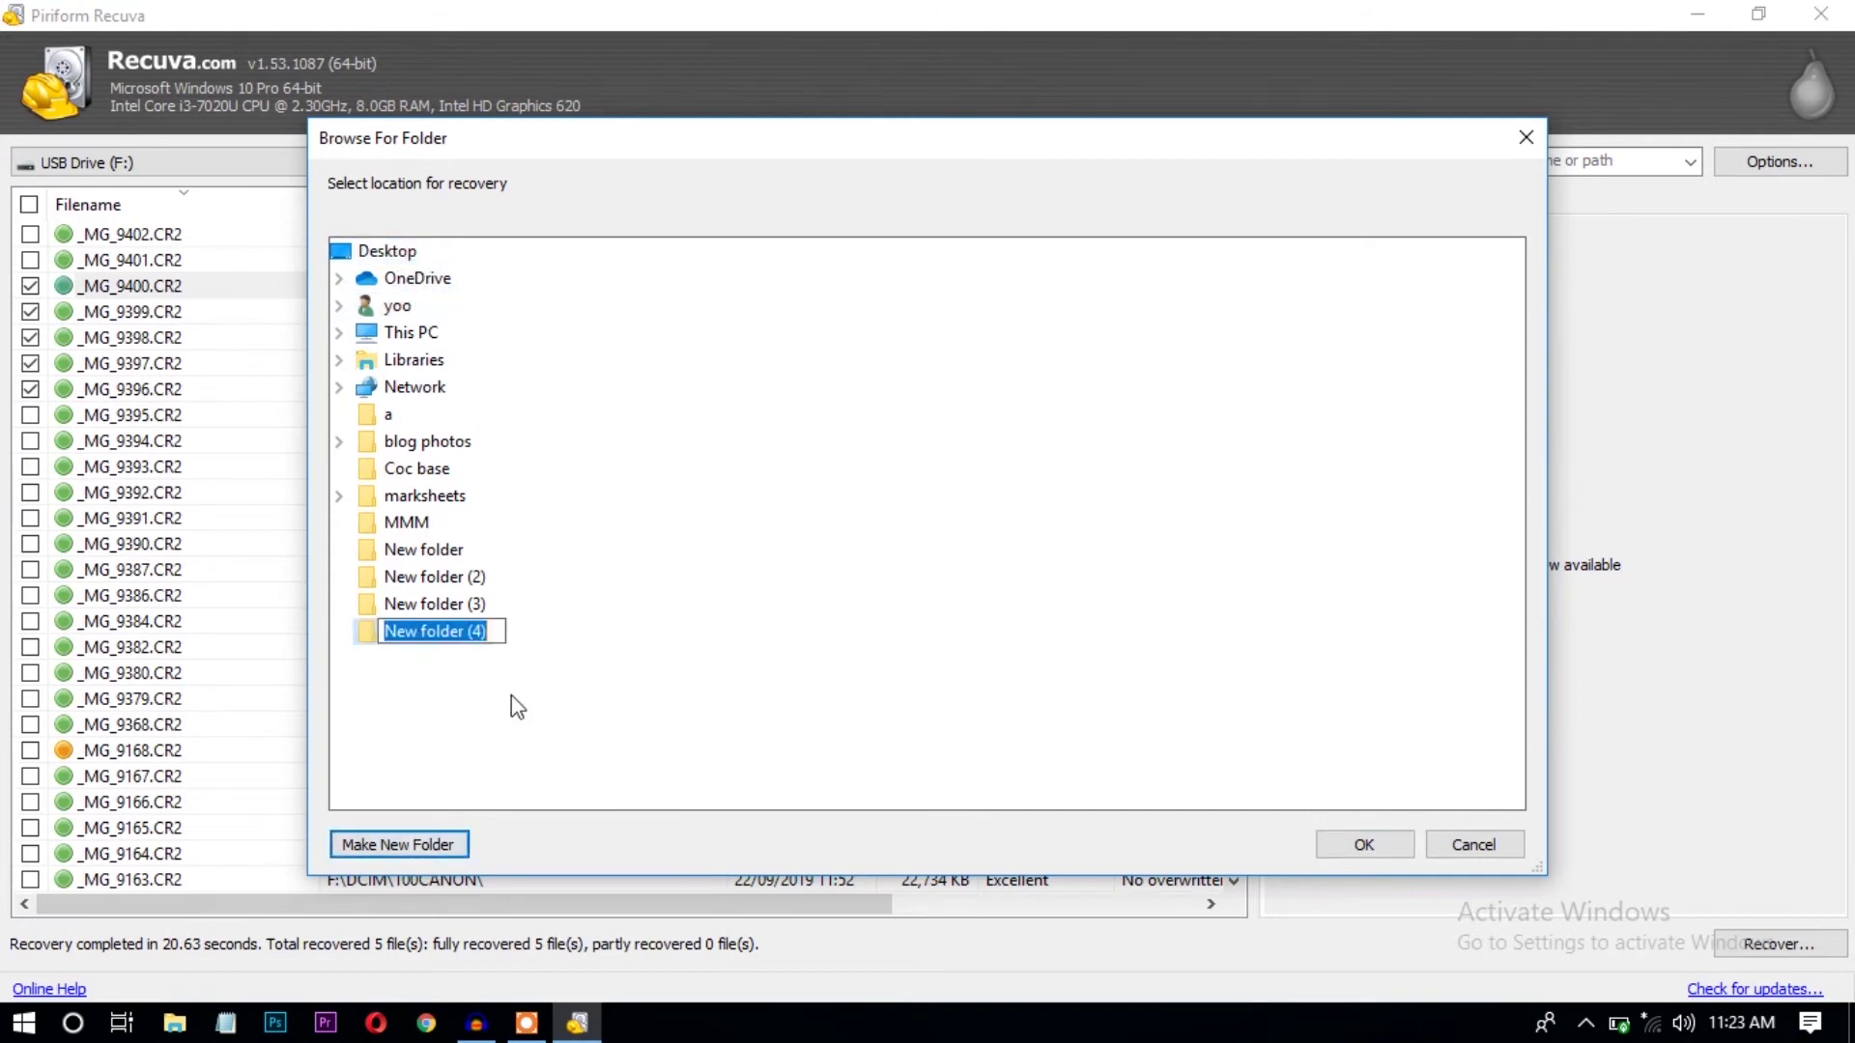
pyautogui.write('recoverd ')
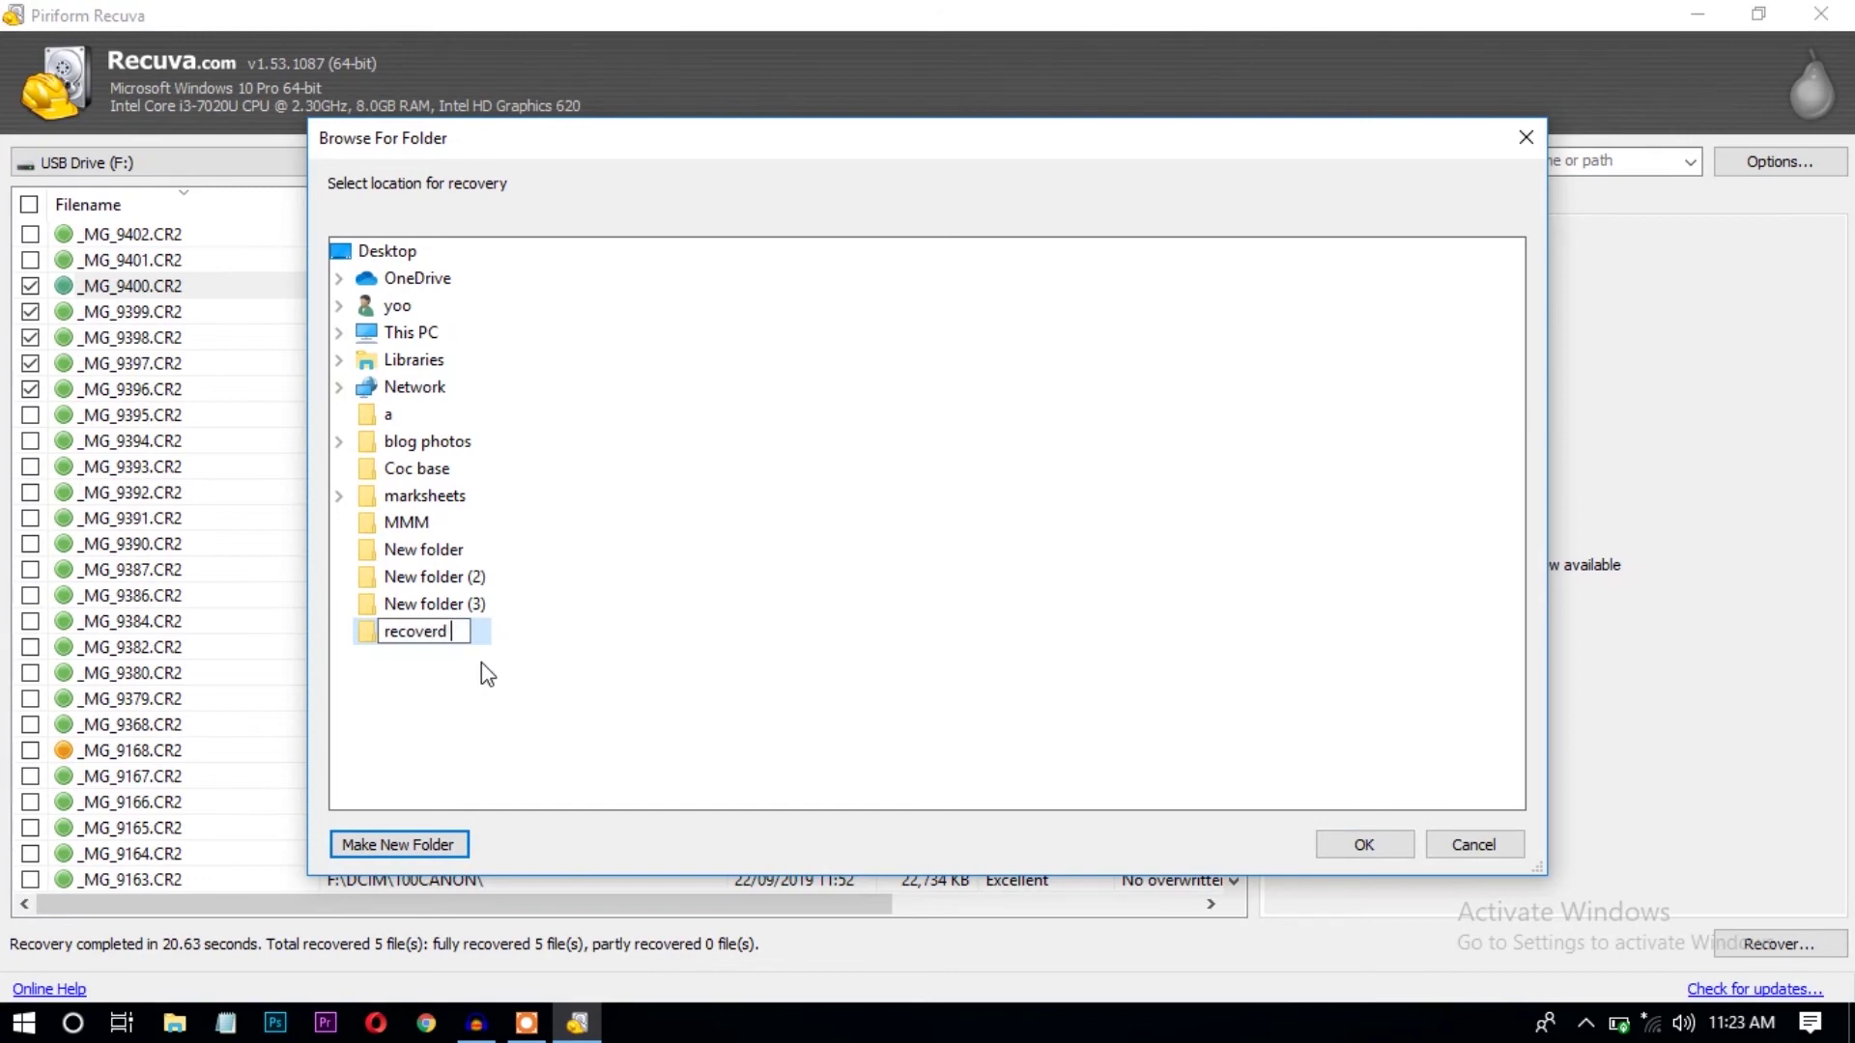
pyautogui.write('files')
pyautogui.press('Return')
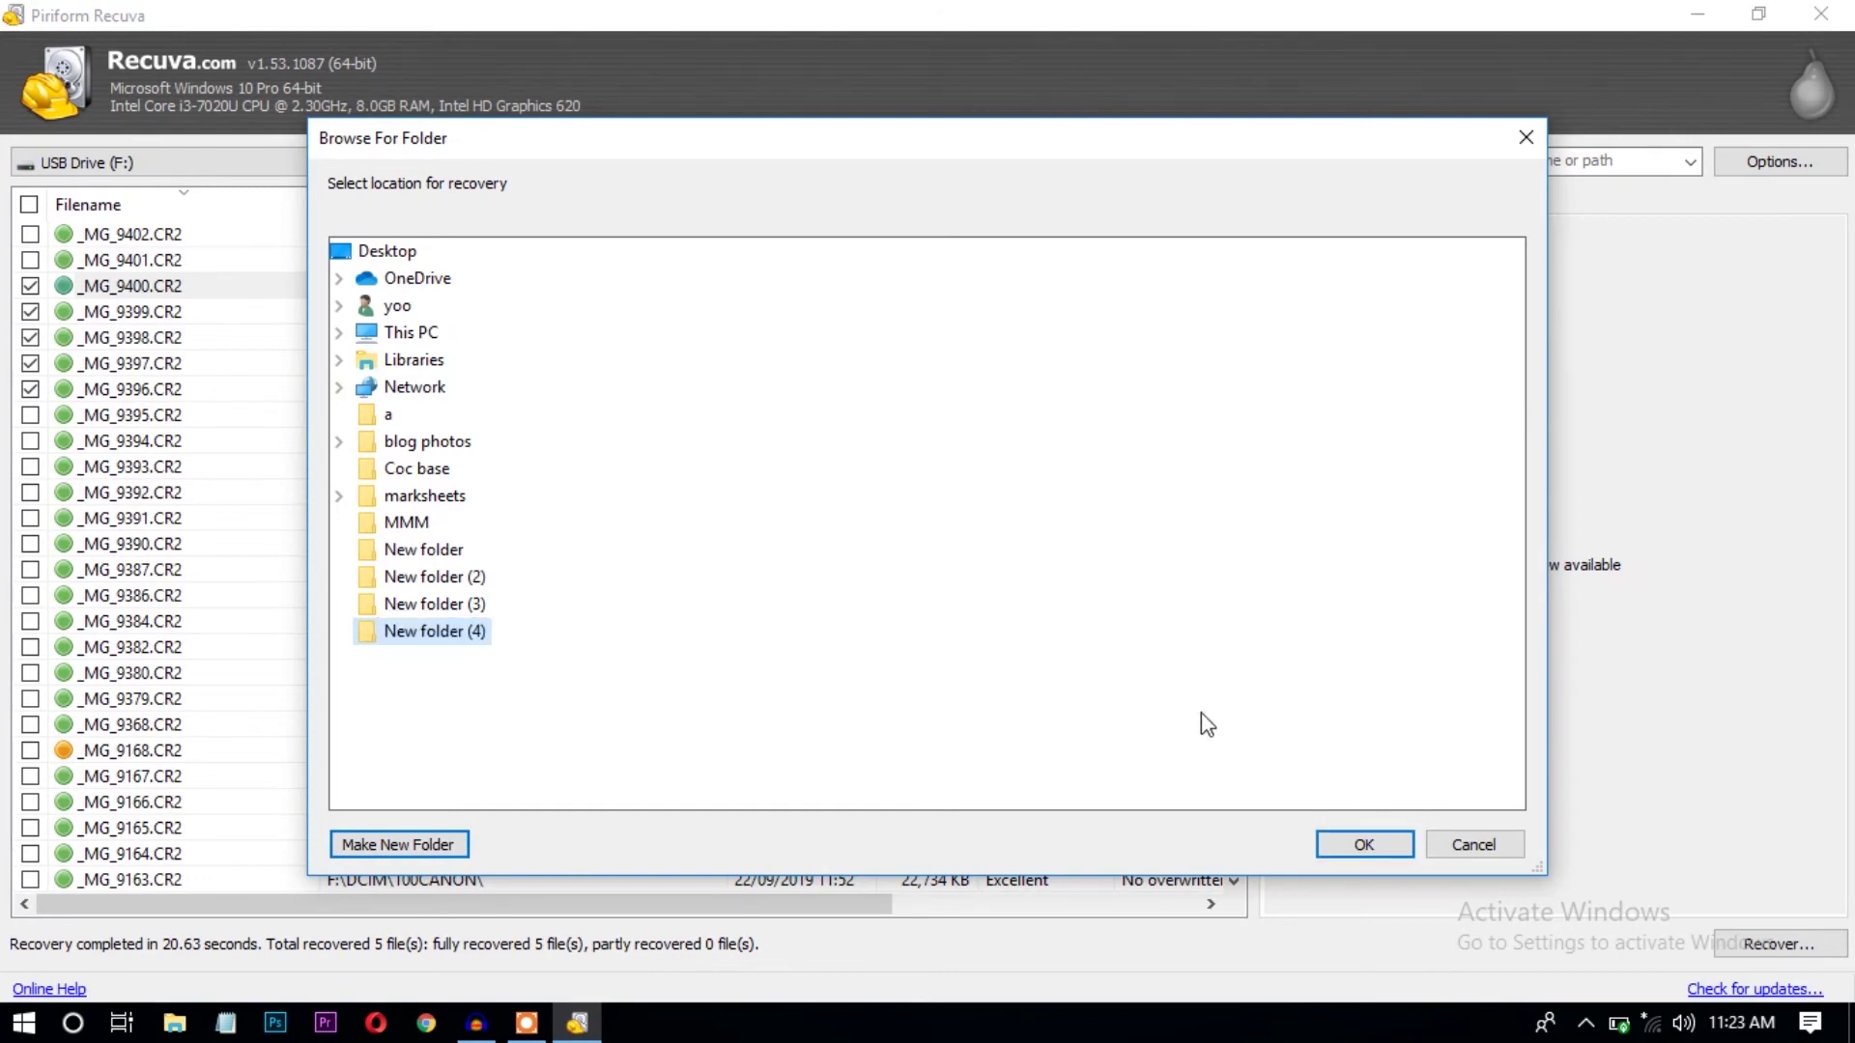
pyautogui.click(1364, 845)
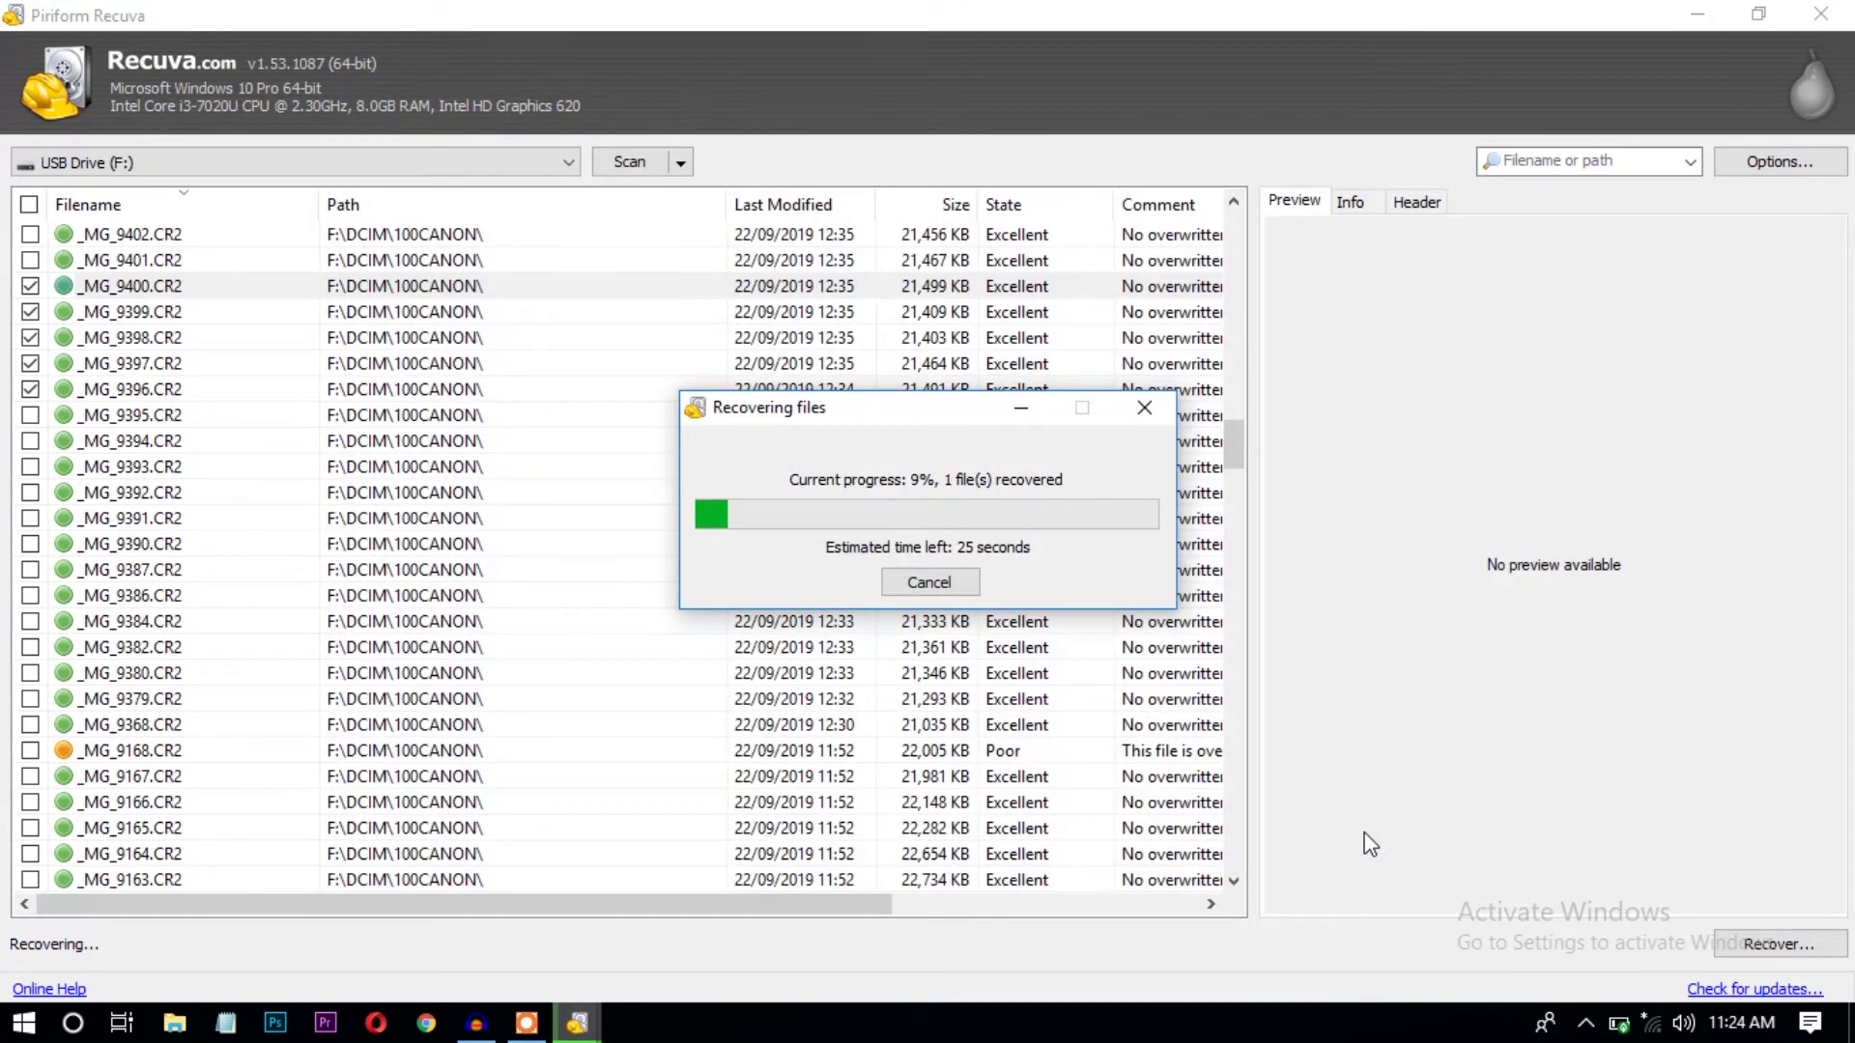
# - Let the recovery of all 10 files finish, dismiss the completion report, and show the desktop
pyautogui.moveTo(964, 415); pyautogui.dragTo(1006, 302)
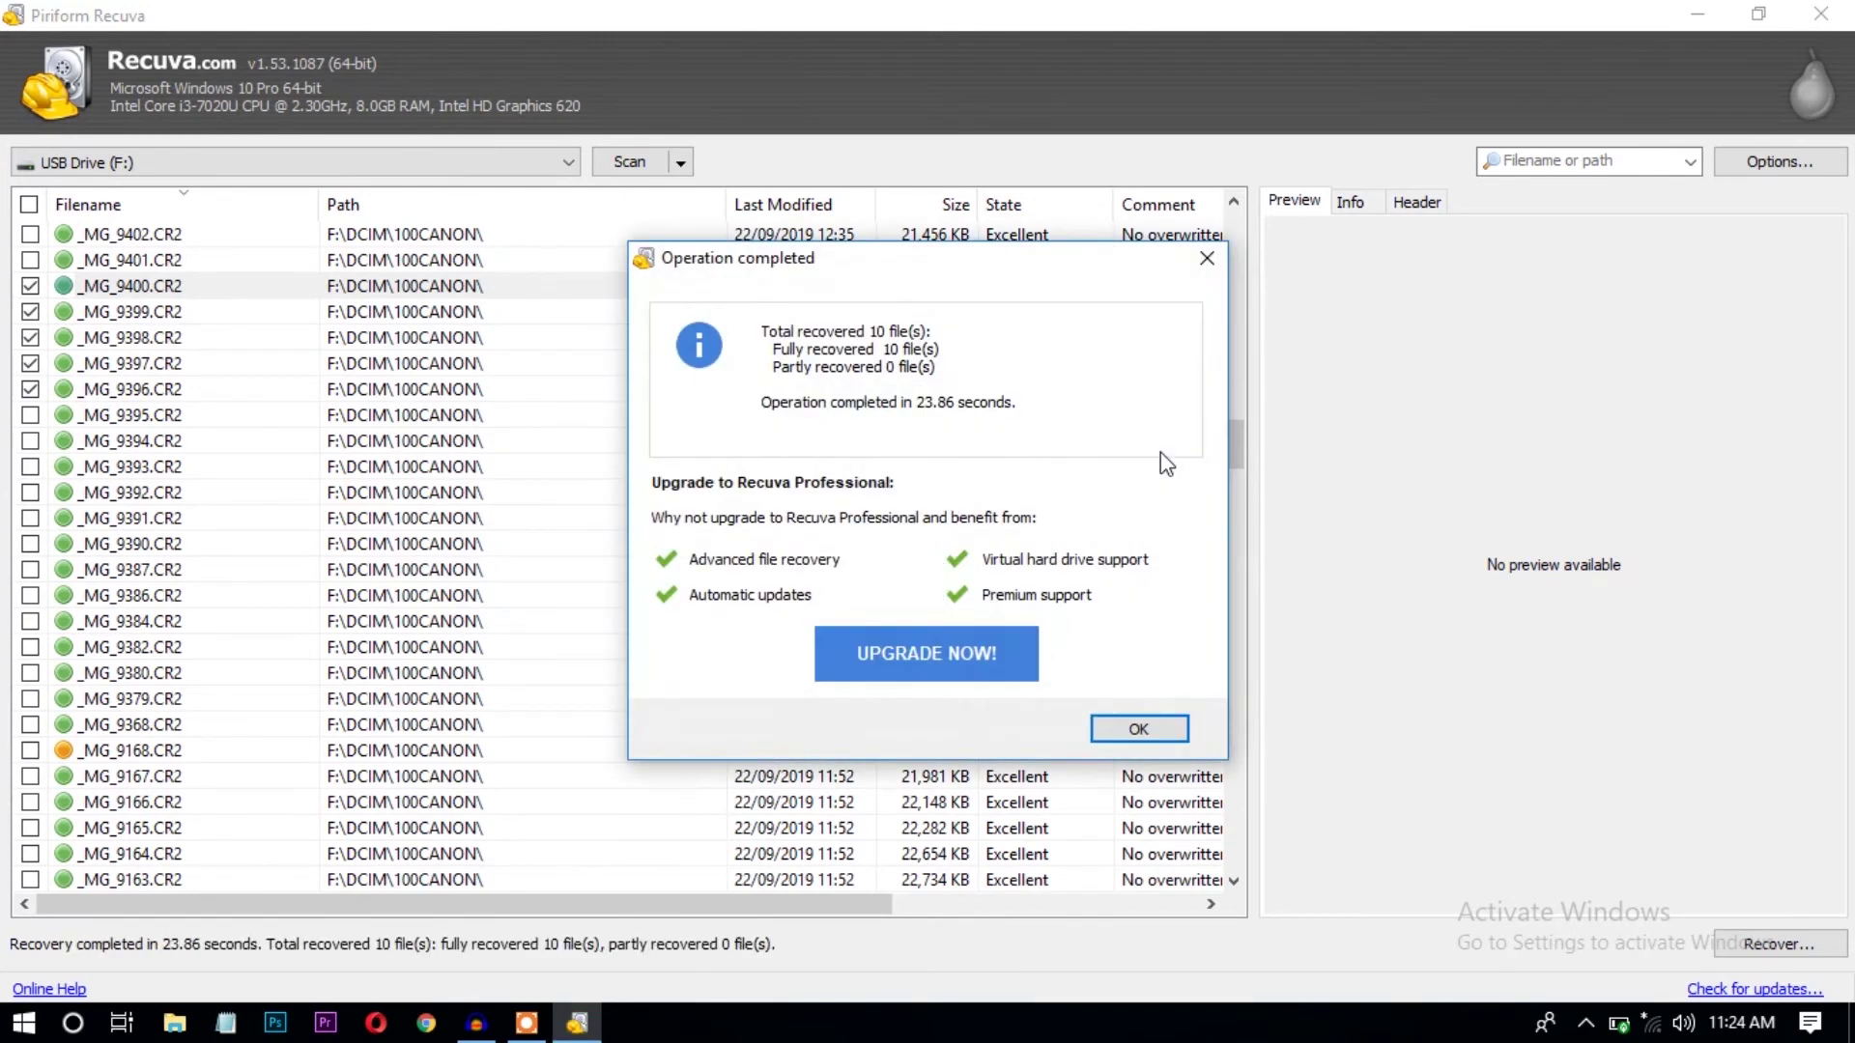
pyautogui.moveTo(1029, 249); pyautogui.dragTo(1027, 210)
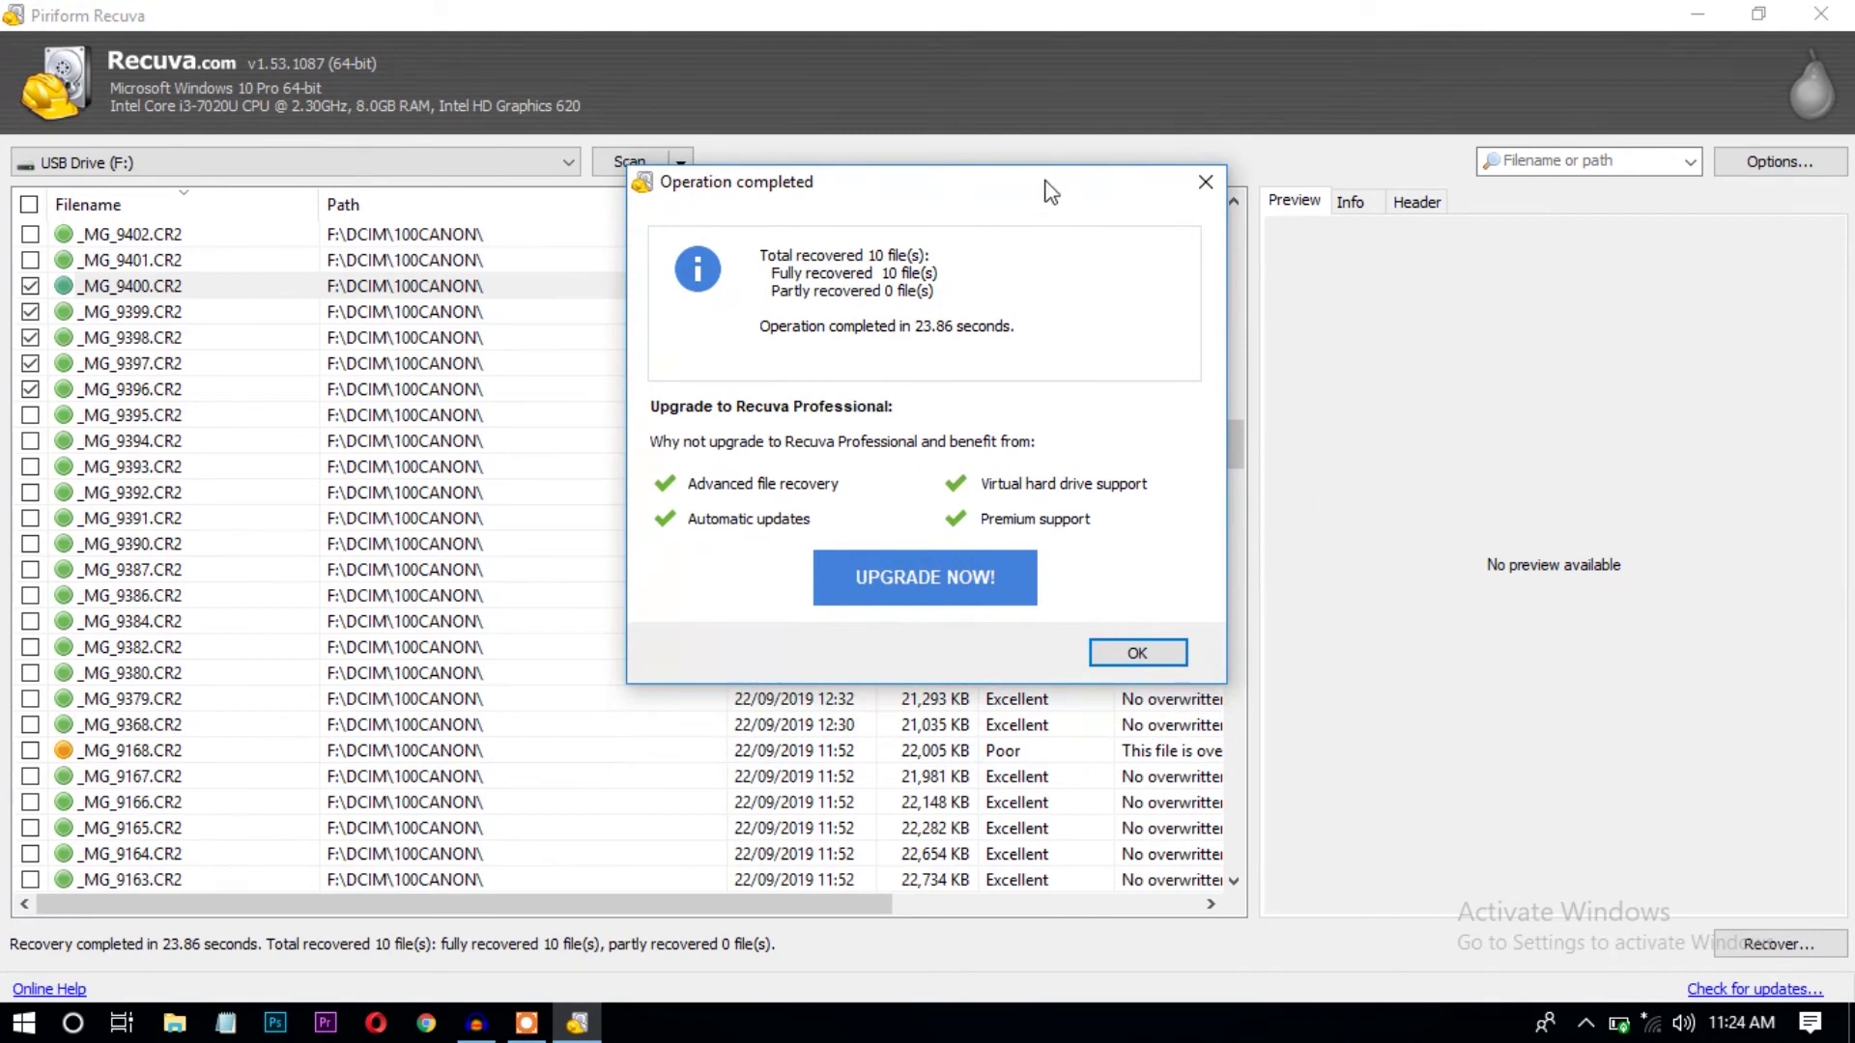
pyautogui.moveTo(1006, 183); pyautogui.dragTo(987, 179)
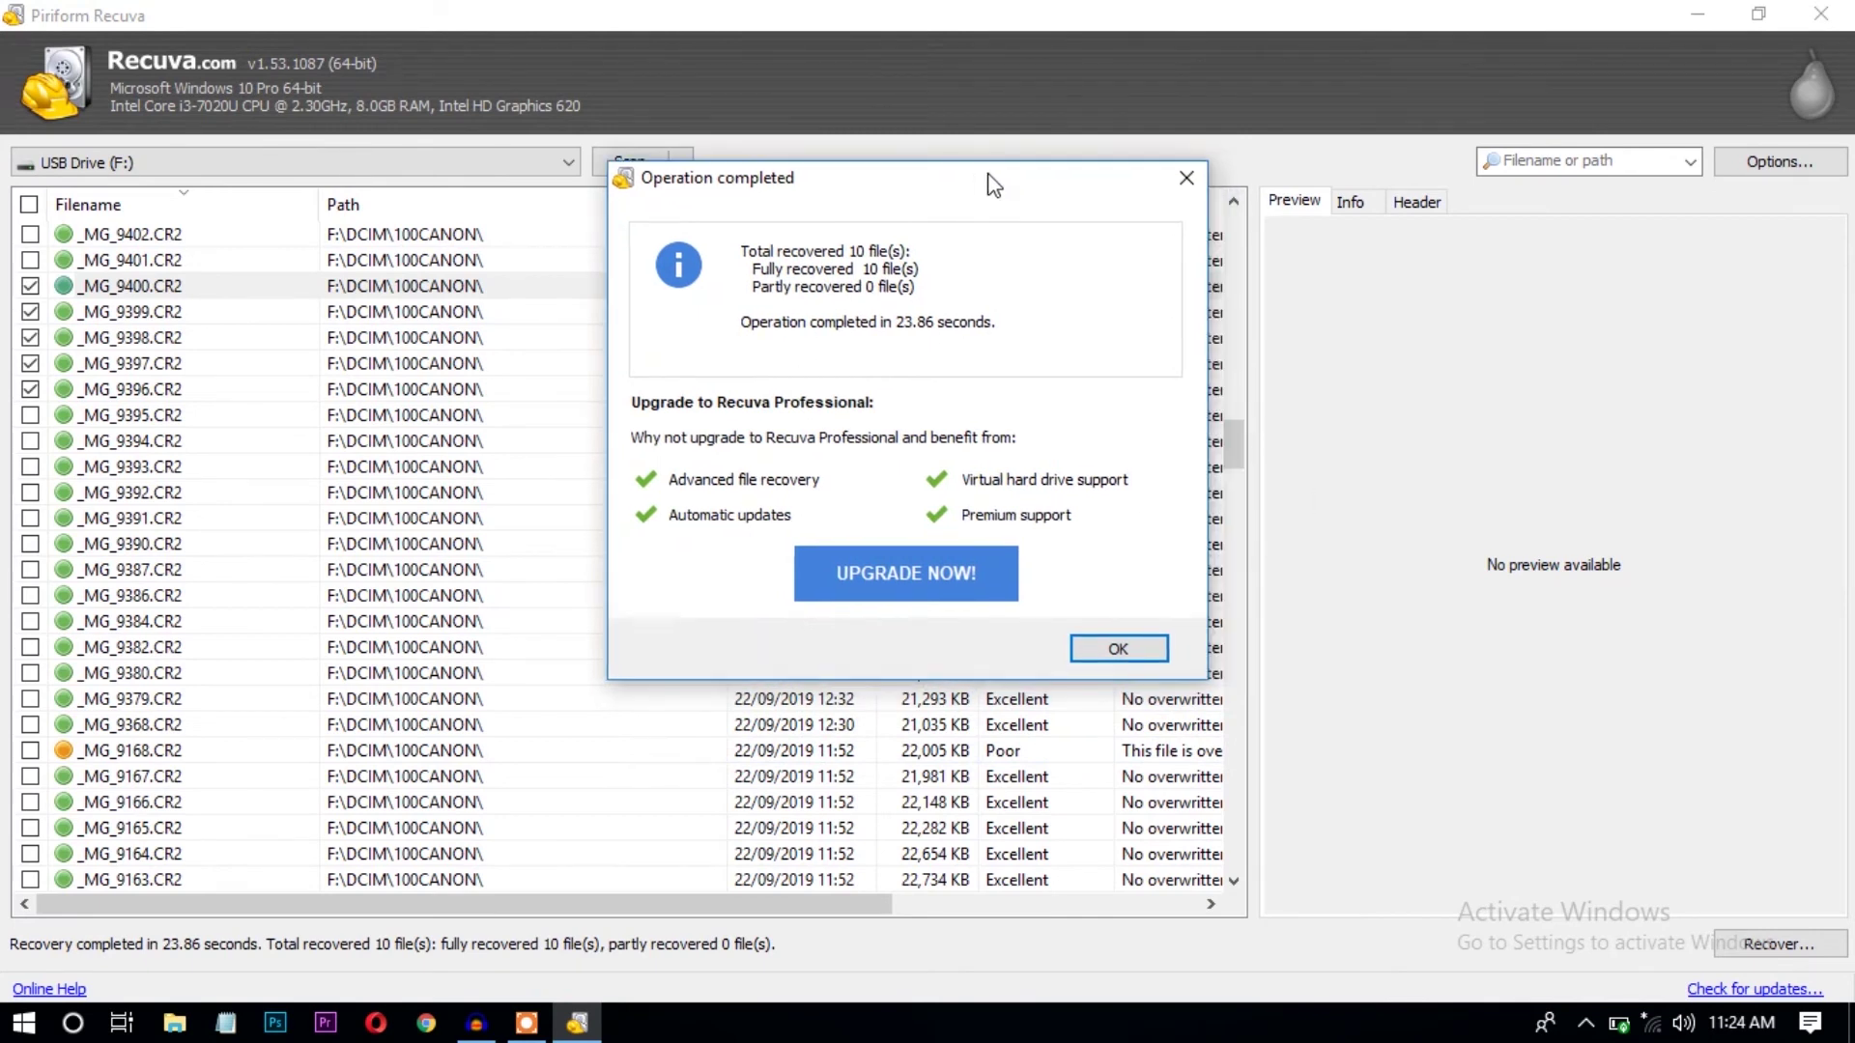
pyautogui.click(1119, 650)
pyautogui.press('super+d')
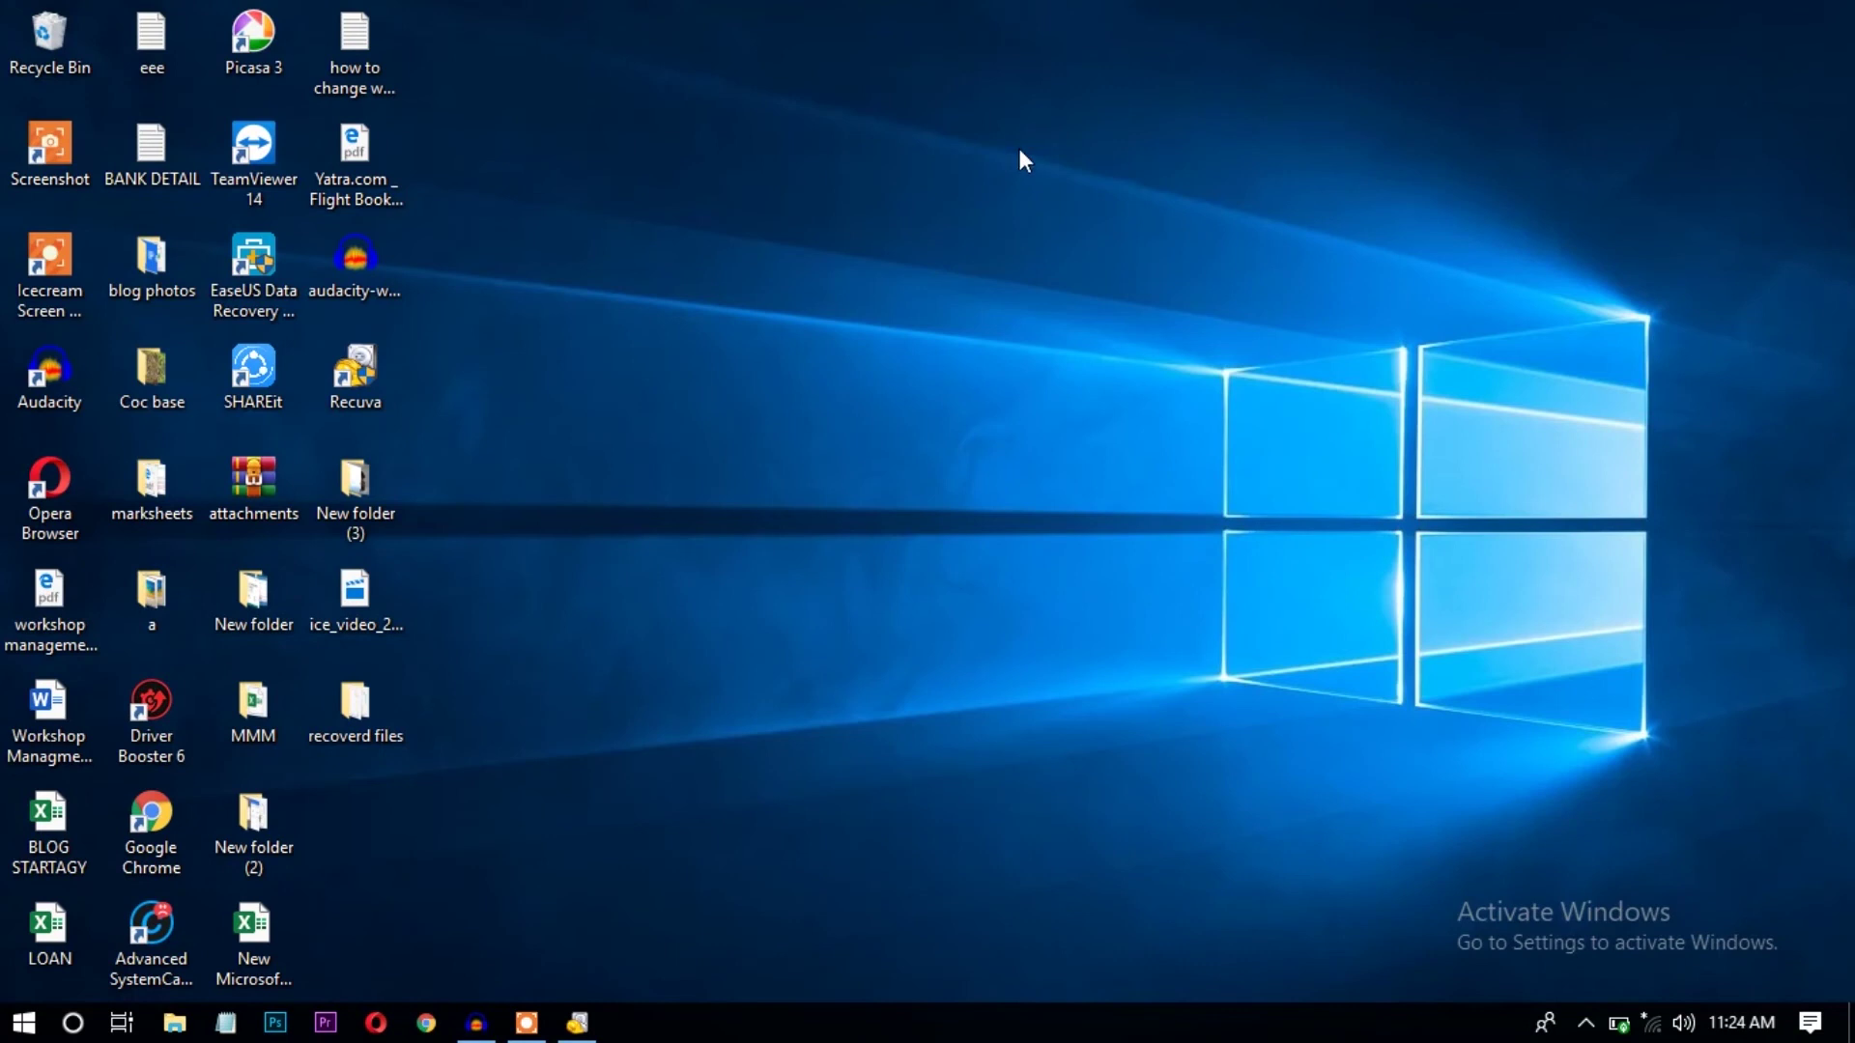
# - Refresh the desktop, then open _MG_9396 from the 'recoverd files' folder in Picasa Photo Viewer
pyautogui.rightClick(1018, 148)
pyautogui.click(1122, 235)
pyautogui.rightClick(824, 99)
pyautogui.click(936, 182)
pyautogui.rightClick(806, 96)
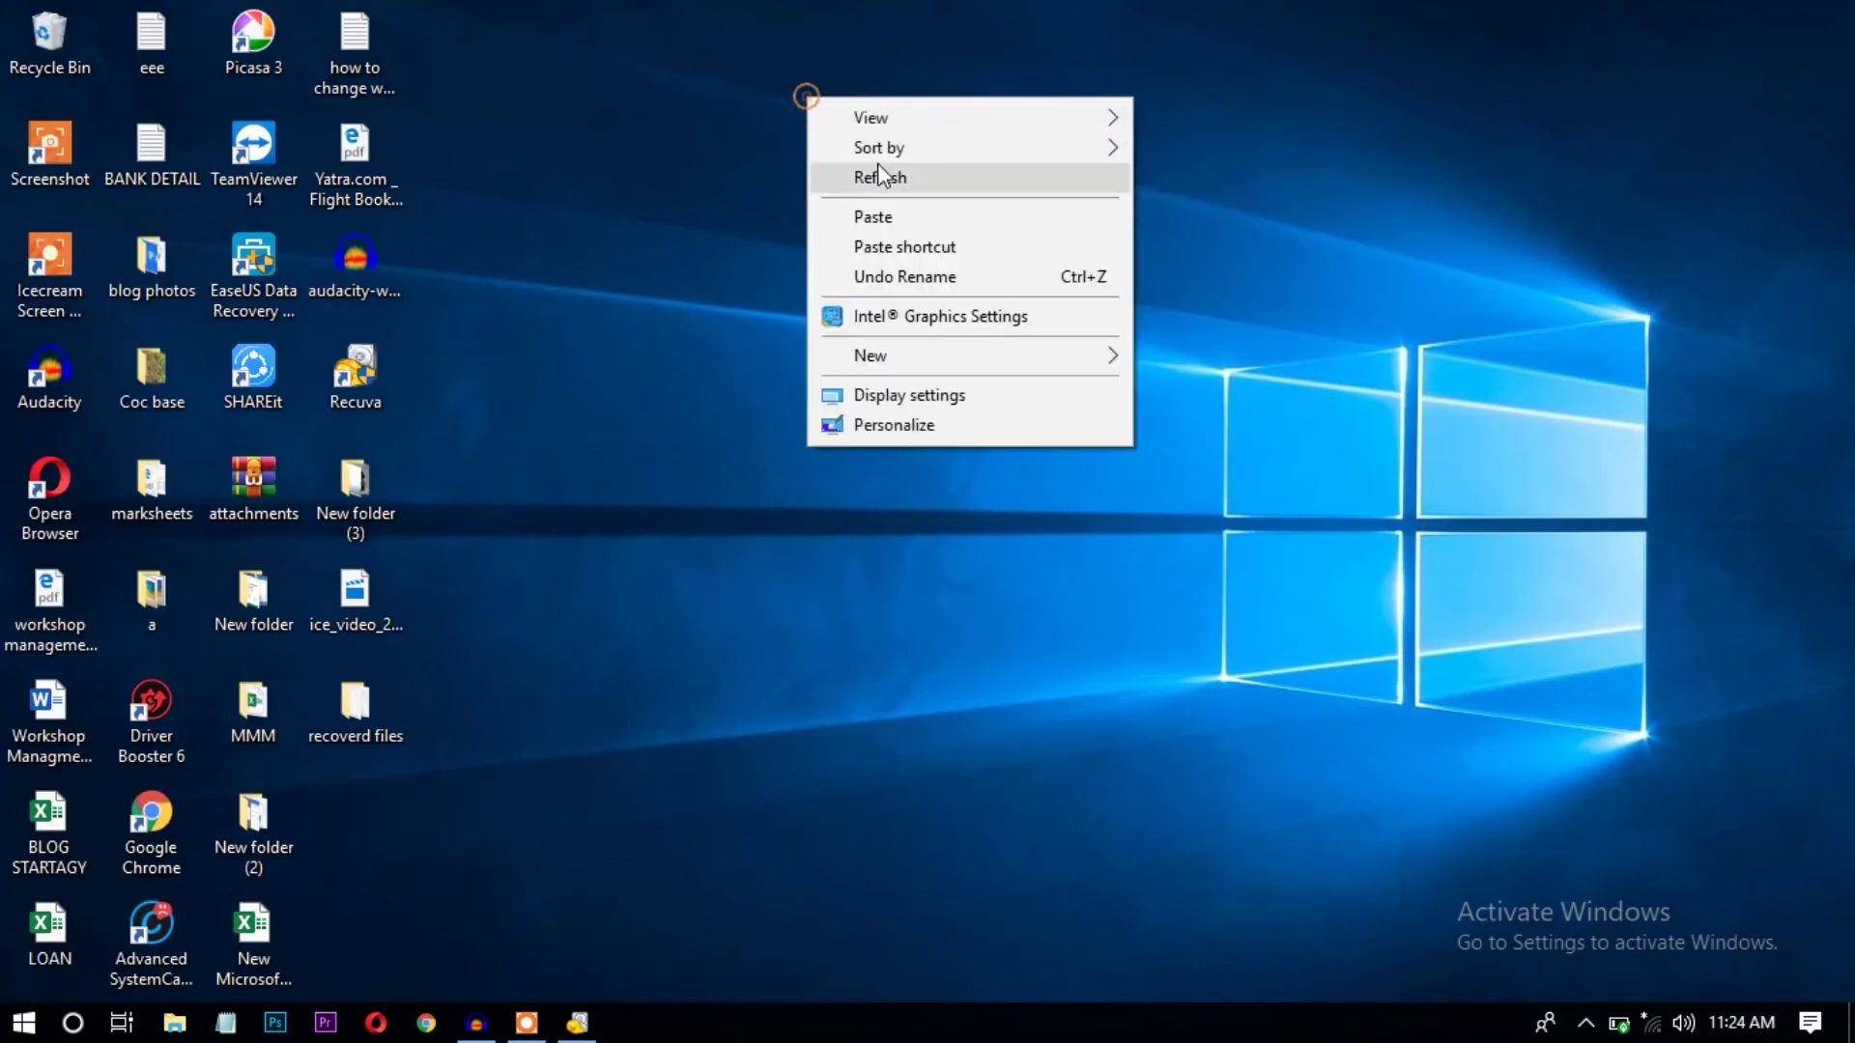
pyautogui.click(884, 177)
pyautogui.rightClick(696, 32)
pyautogui.click(790, 118)
pyautogui.doubleClick(375, 706)
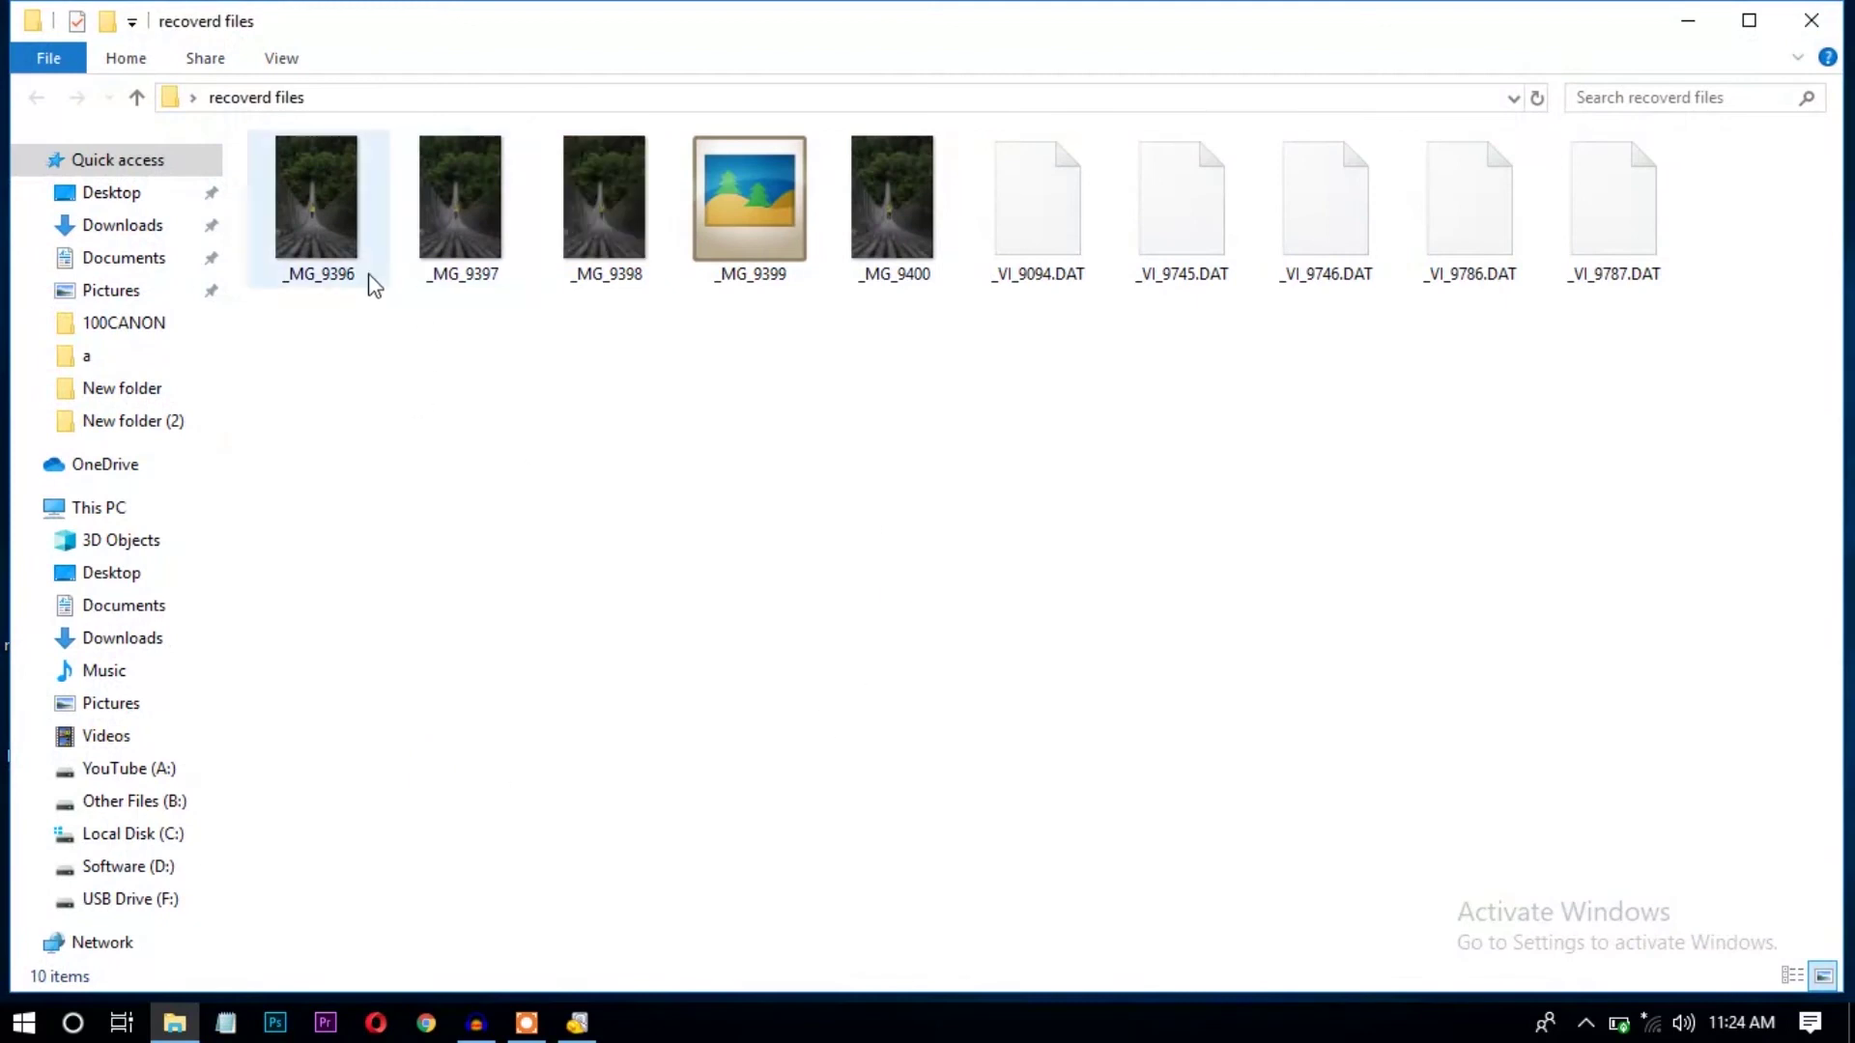
pyautogui.click(353, 260)
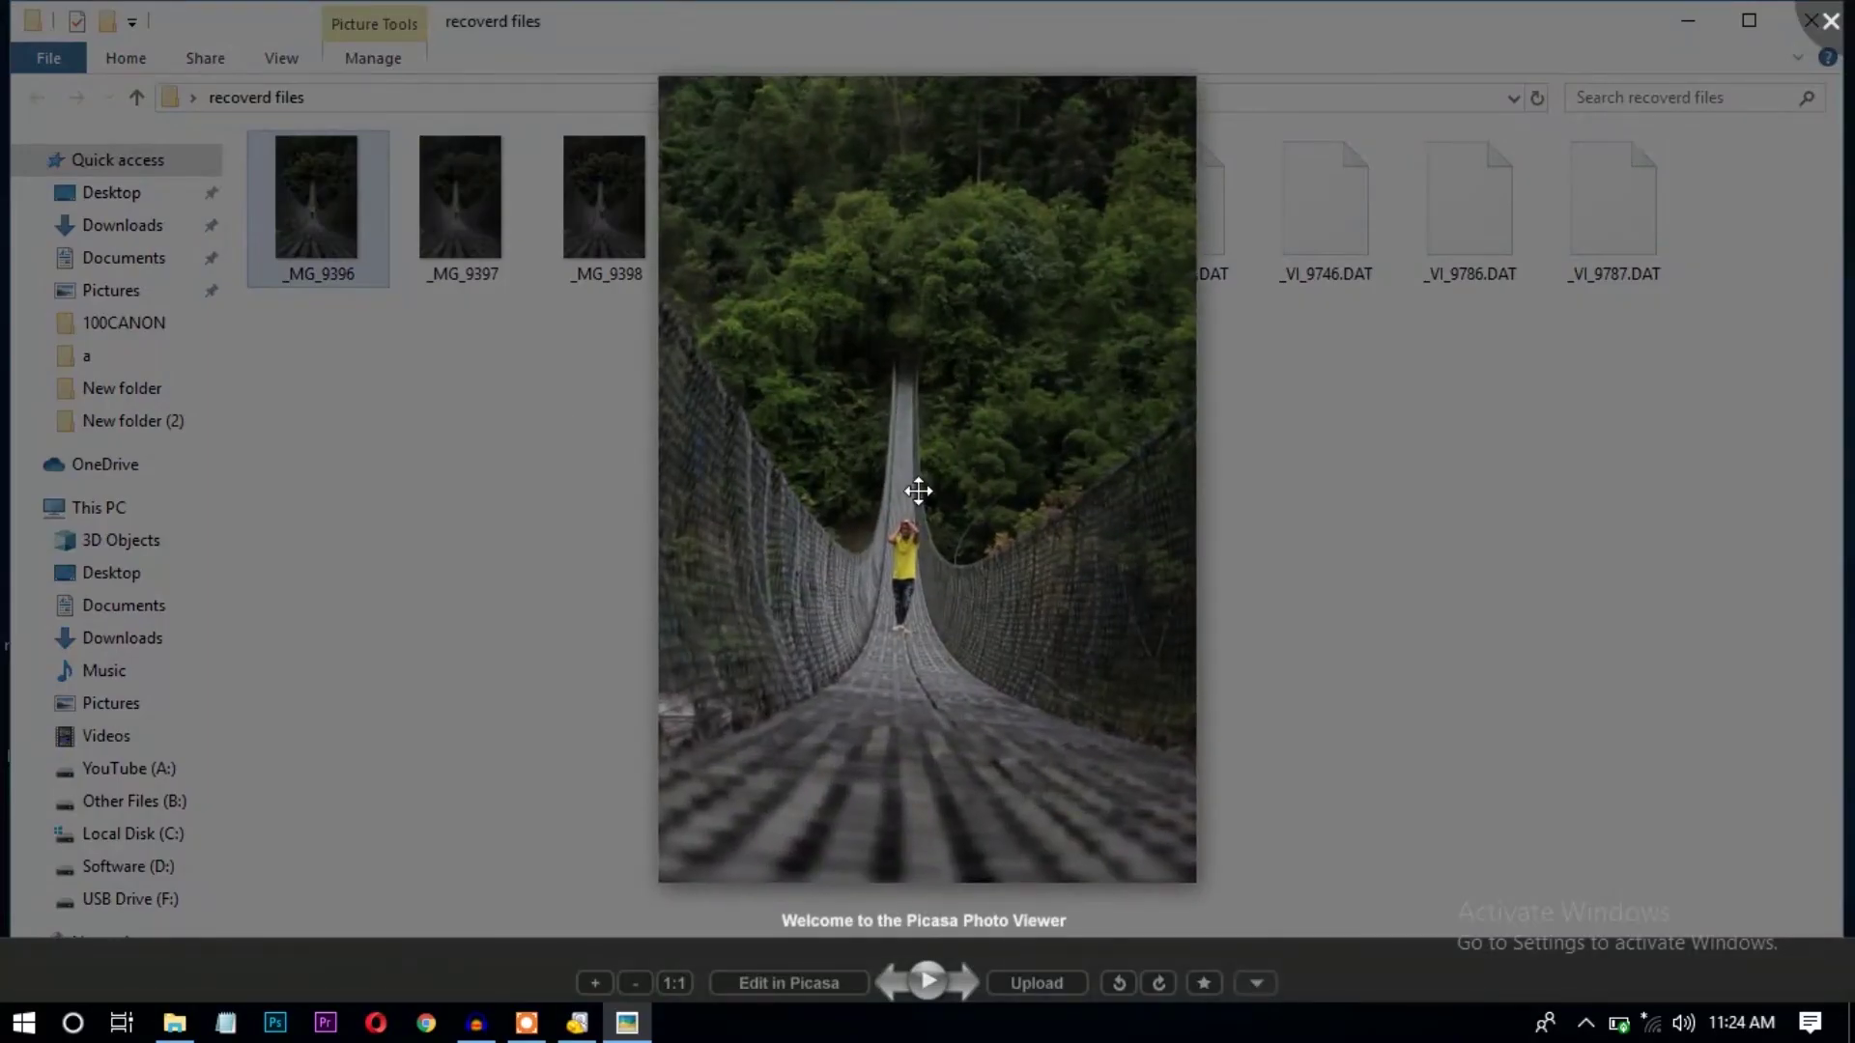
pyautogui.scroll(2, 918, 493)
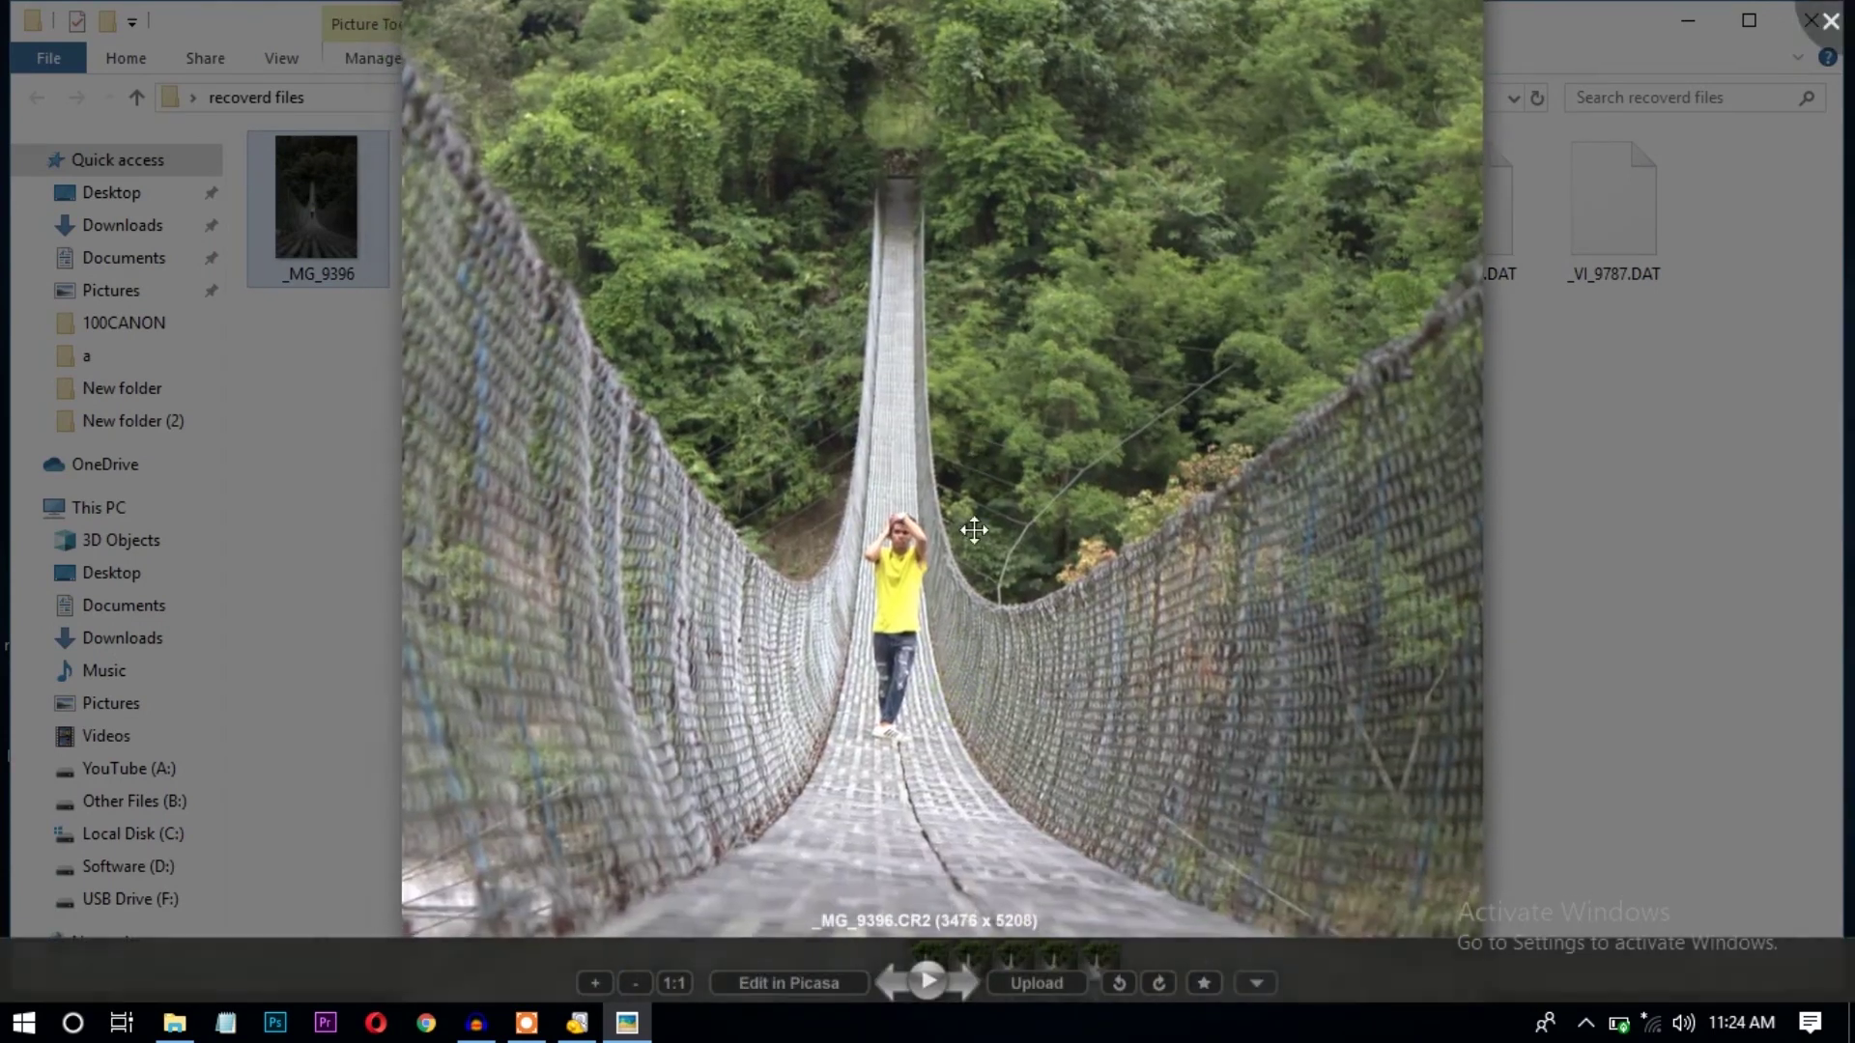
pyautogui.moveTo(992, 215); pyautogui.dragTo(995, 483)
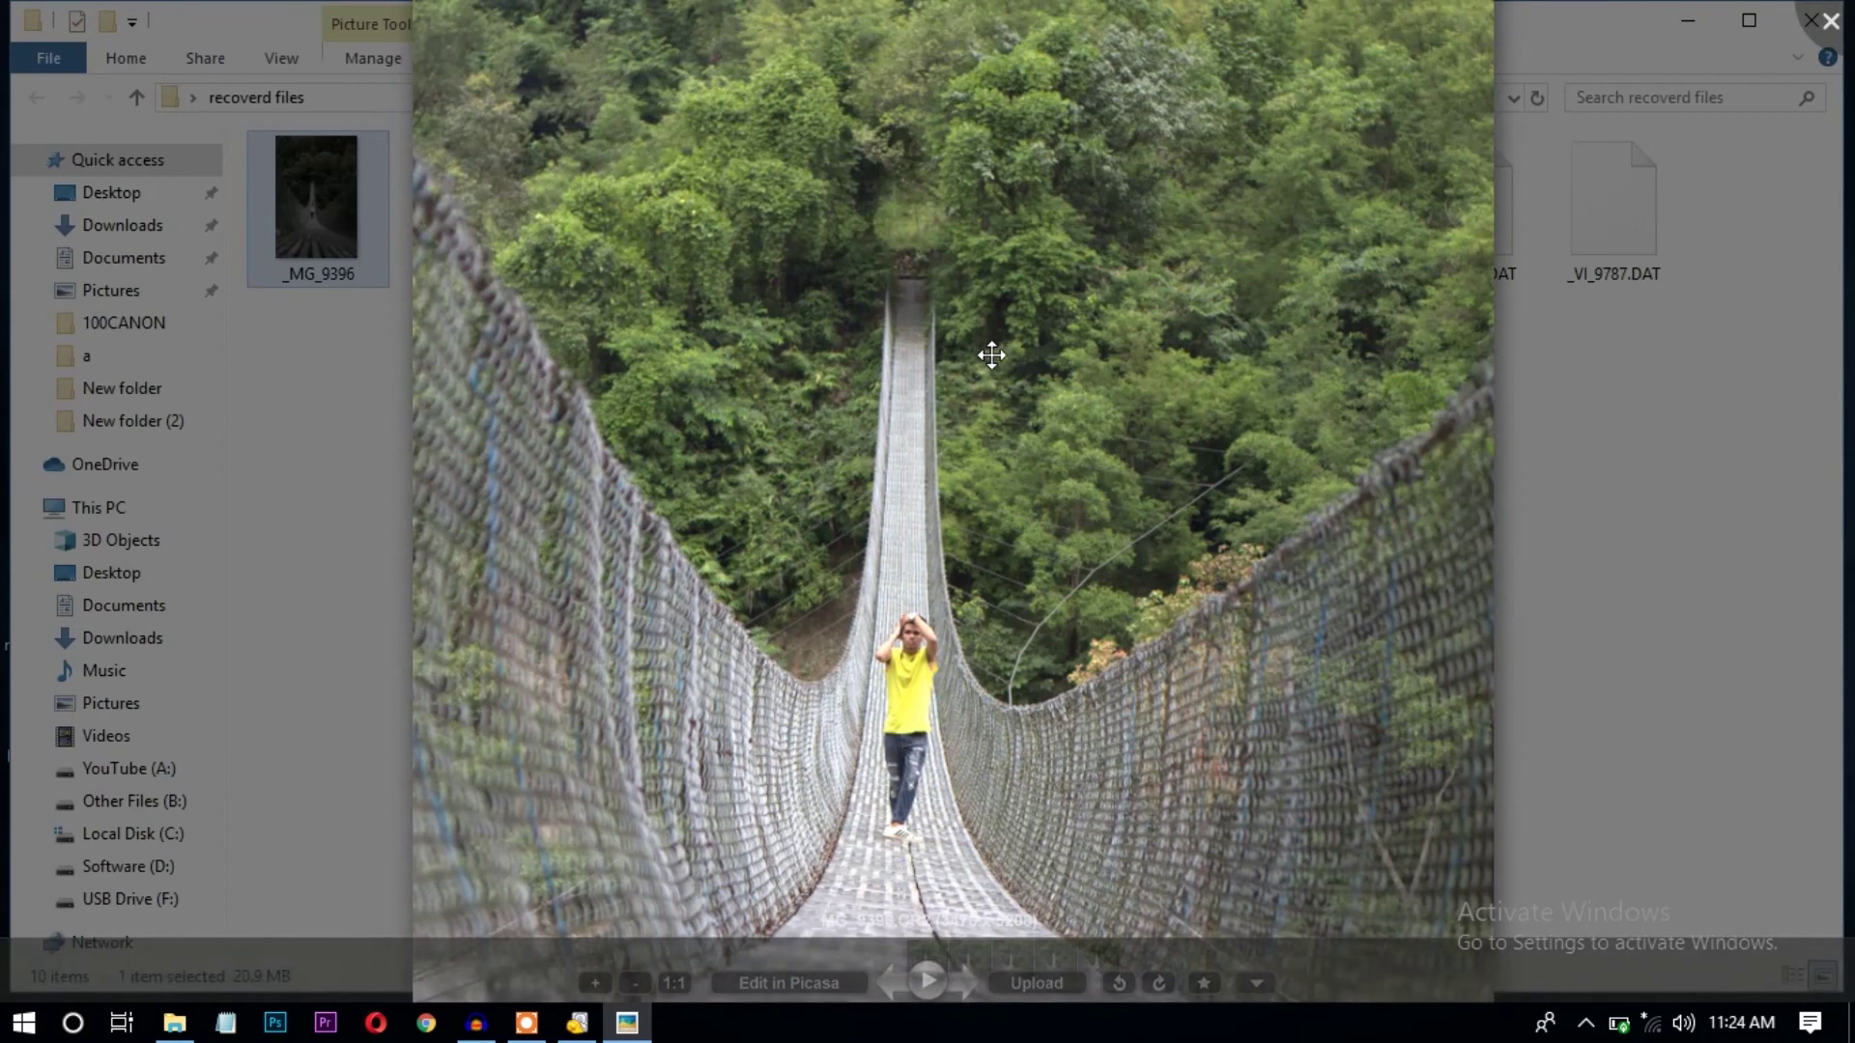
pyautogui.scroll(3, 992, 356)
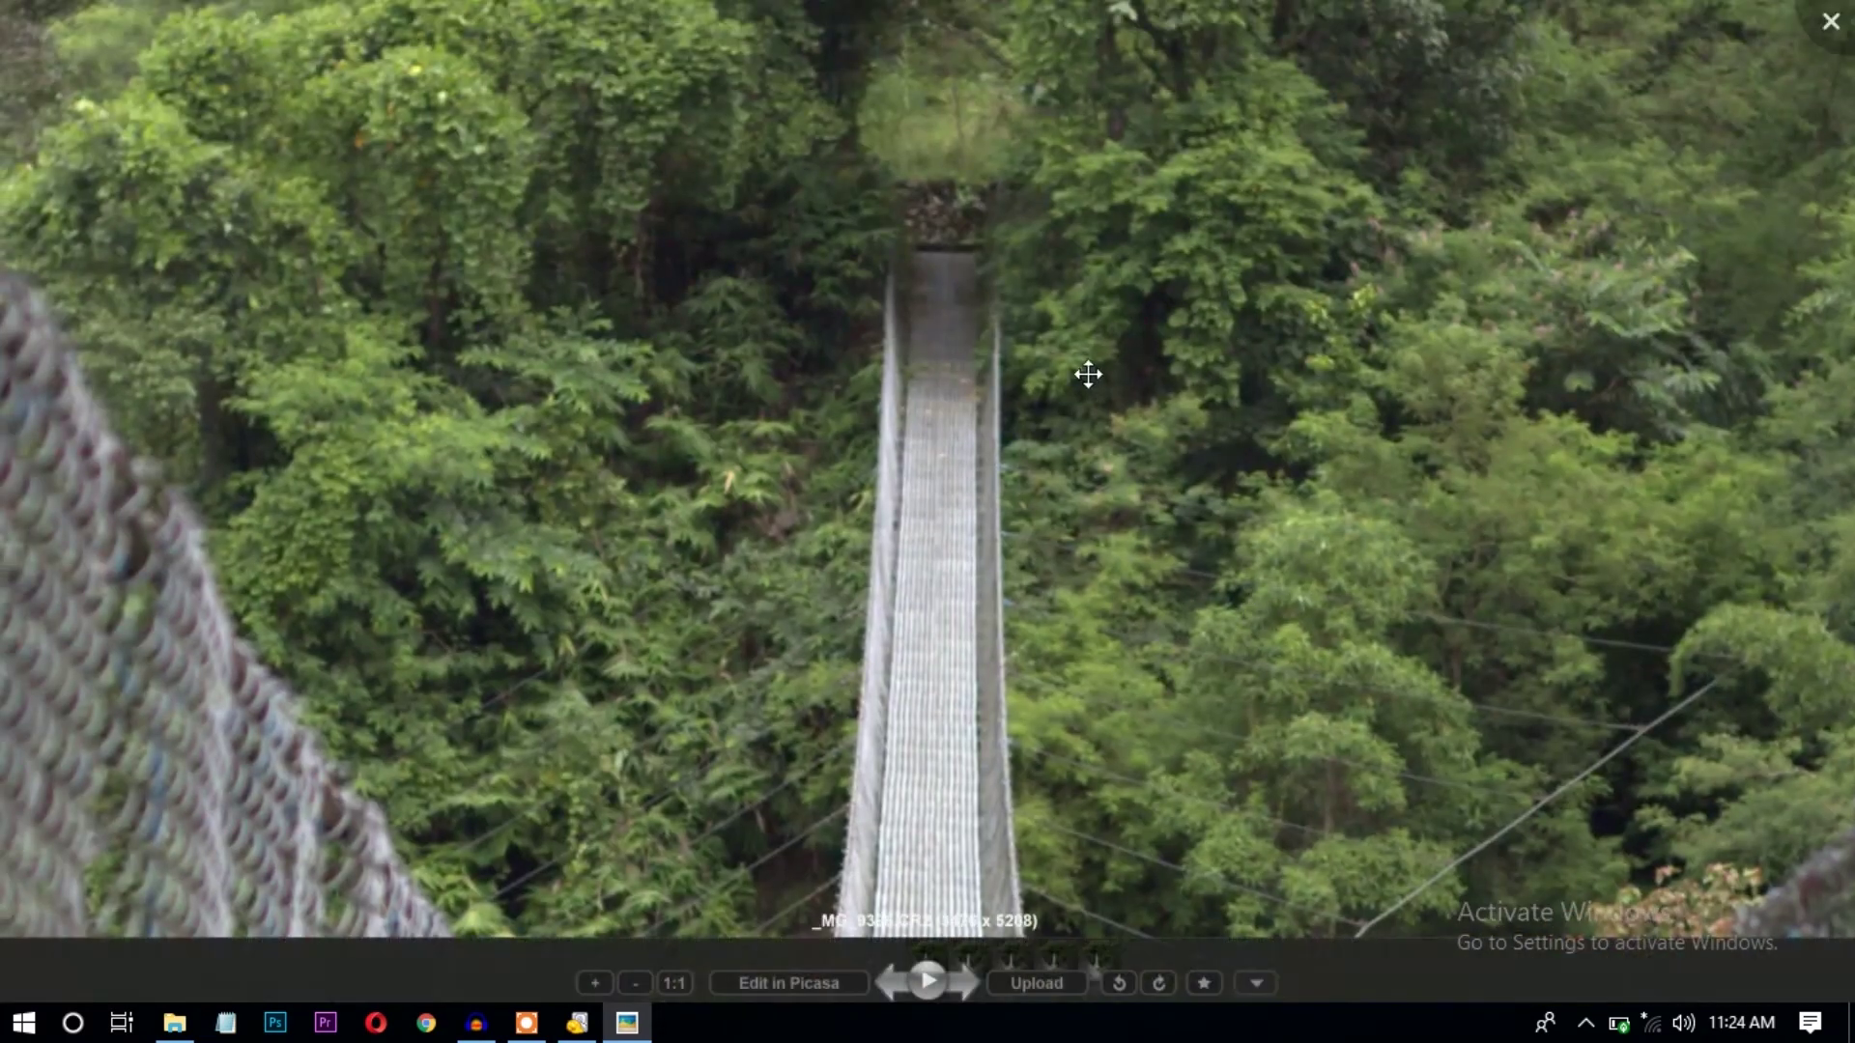
pyautogui.scroll(-4, 1070, 376)
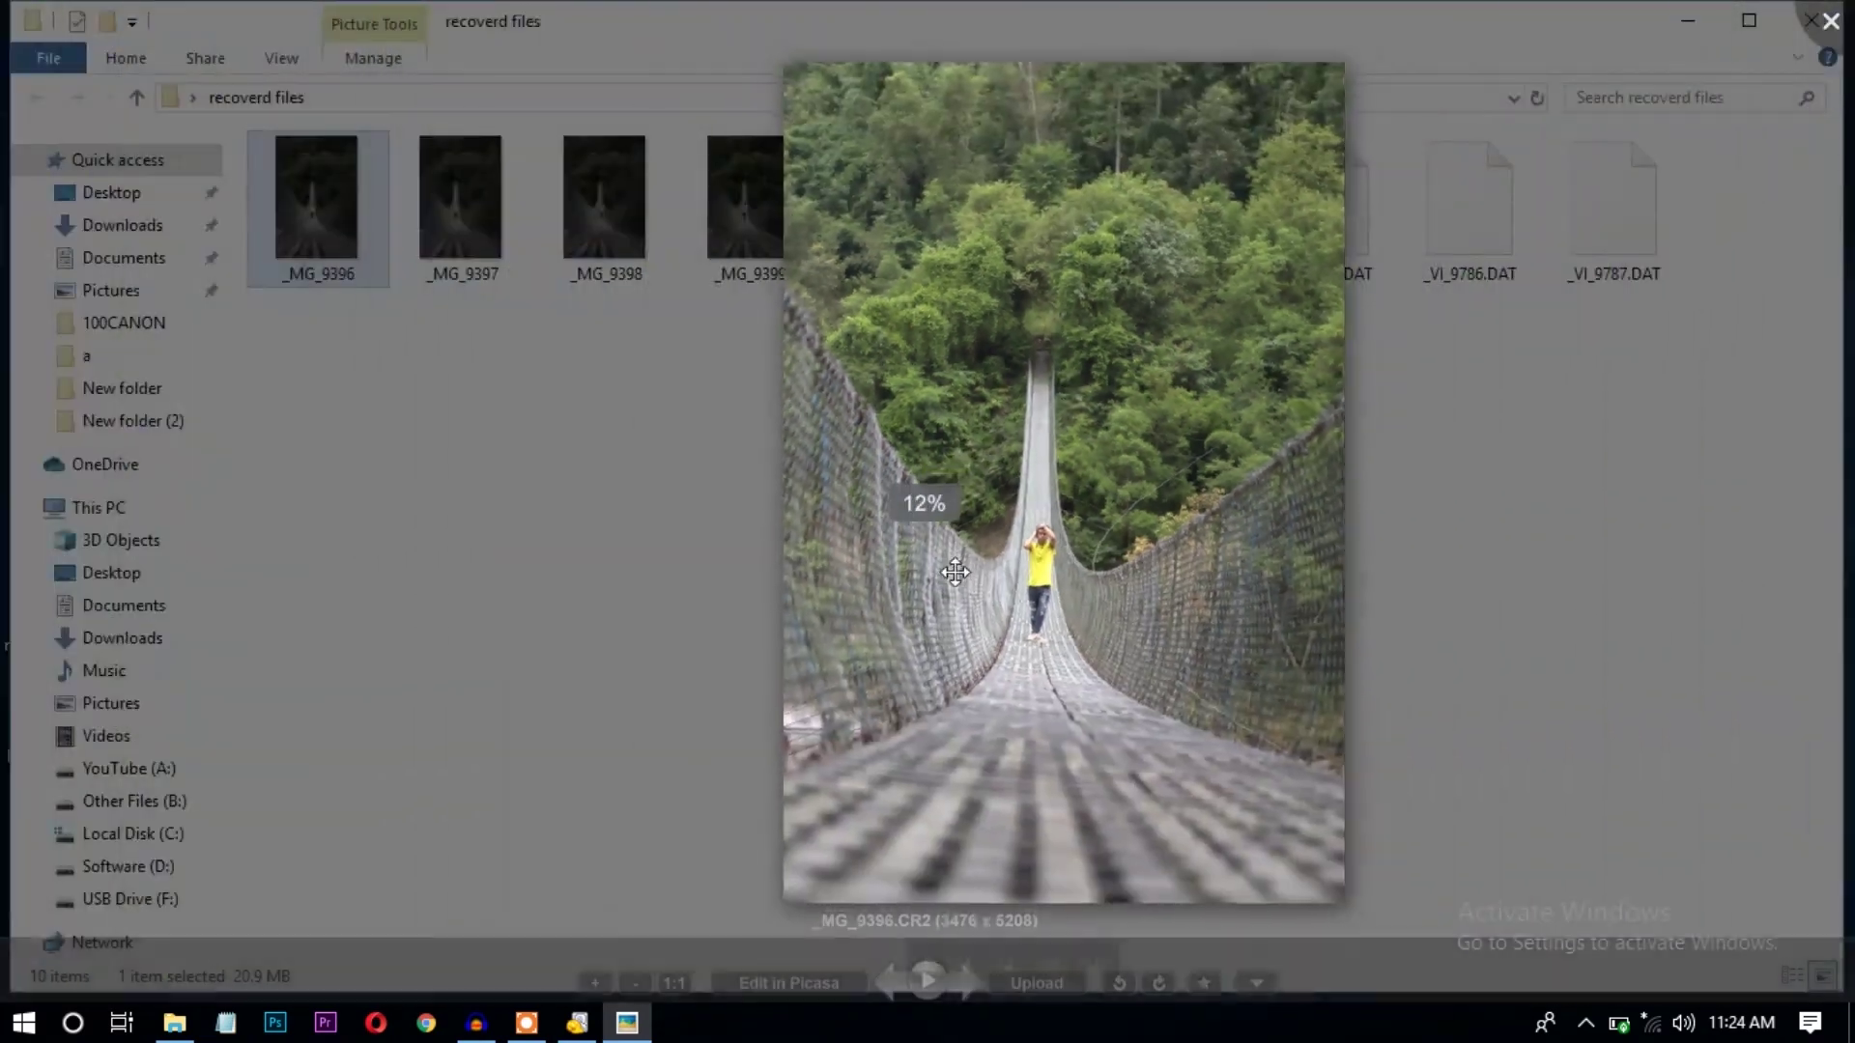